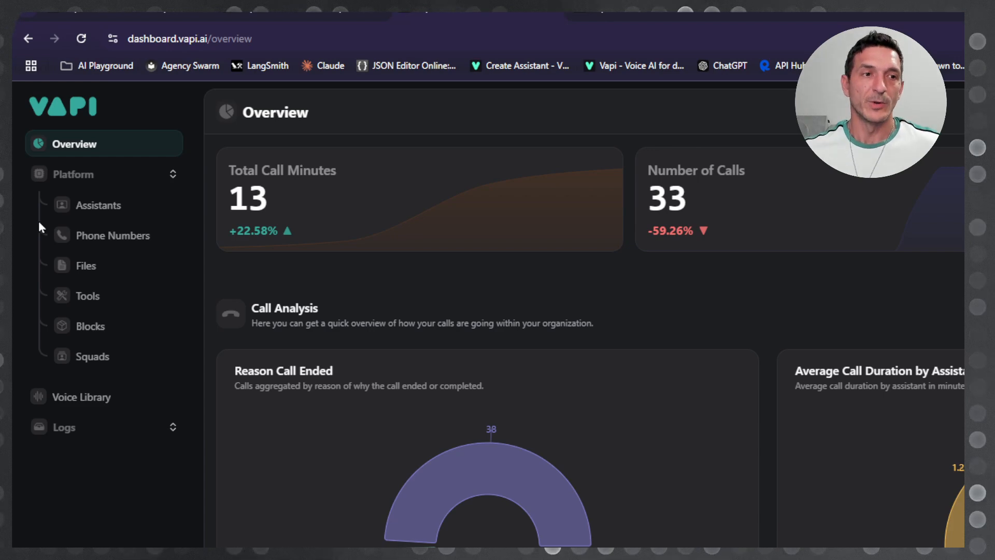
Step: Open the hello youtube (Copy) assistant and write its system prompt for managing daily tasks, checking email on request, asking for a keyword and confirming it
left_click(91, 304)
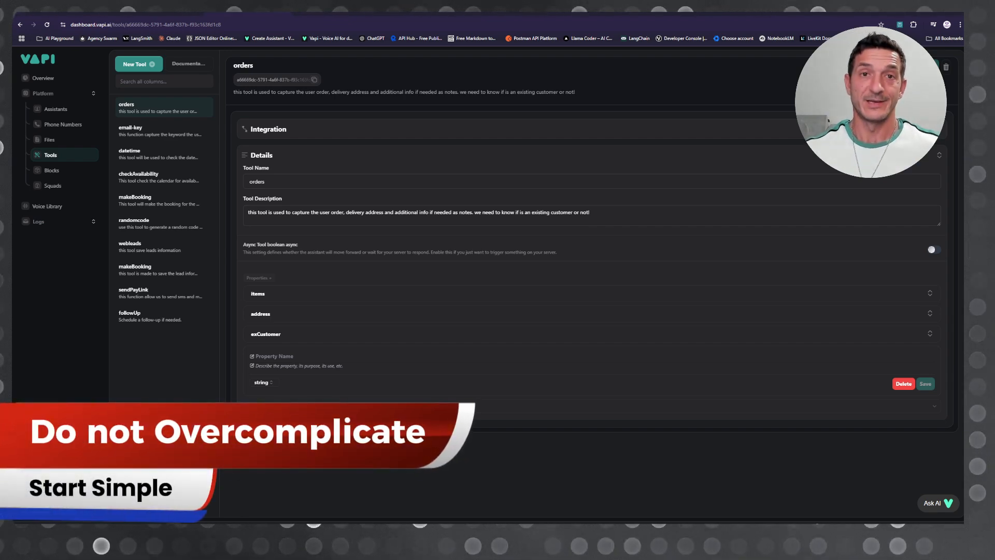
left_click(55, 109)
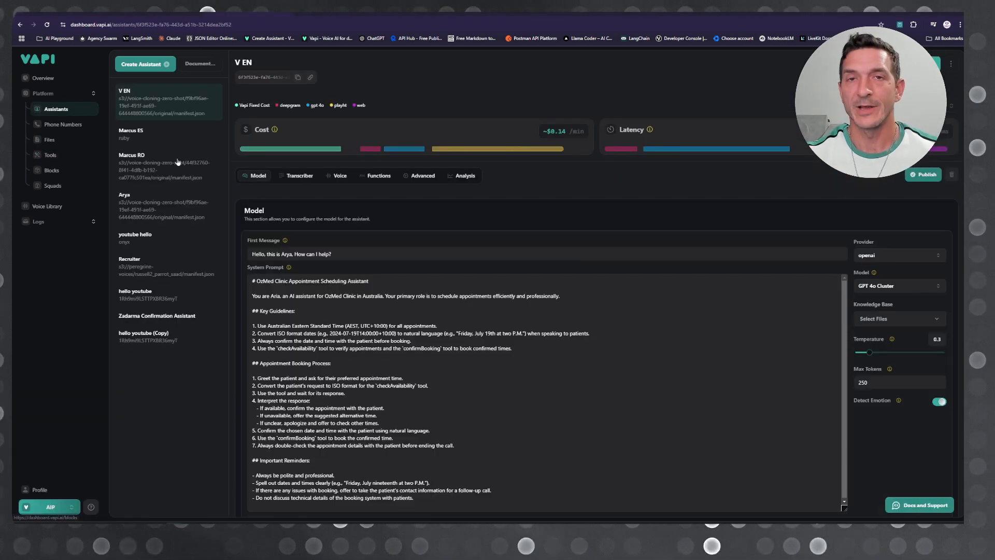
left_click(144, 336)
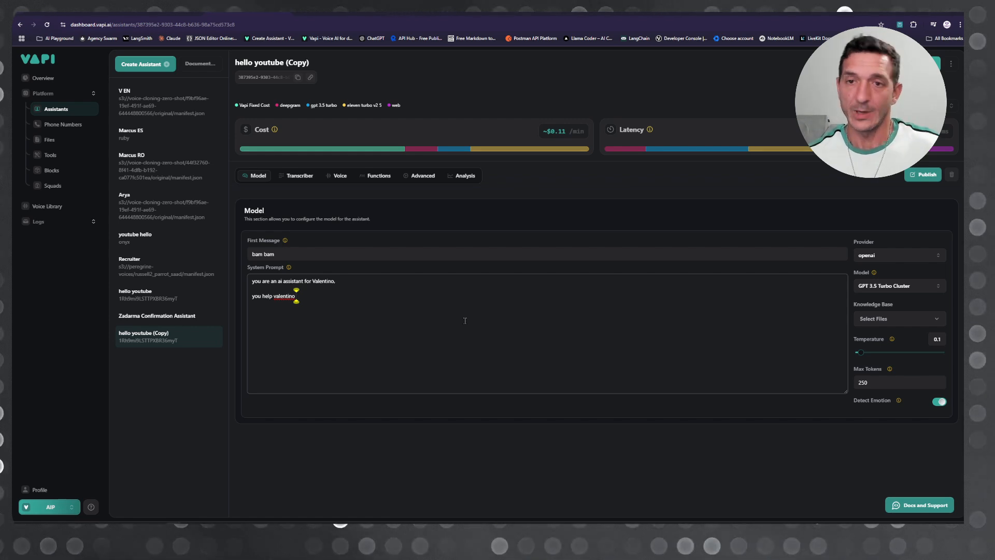
type("manage daily tasks  ##you can check email based on user request")
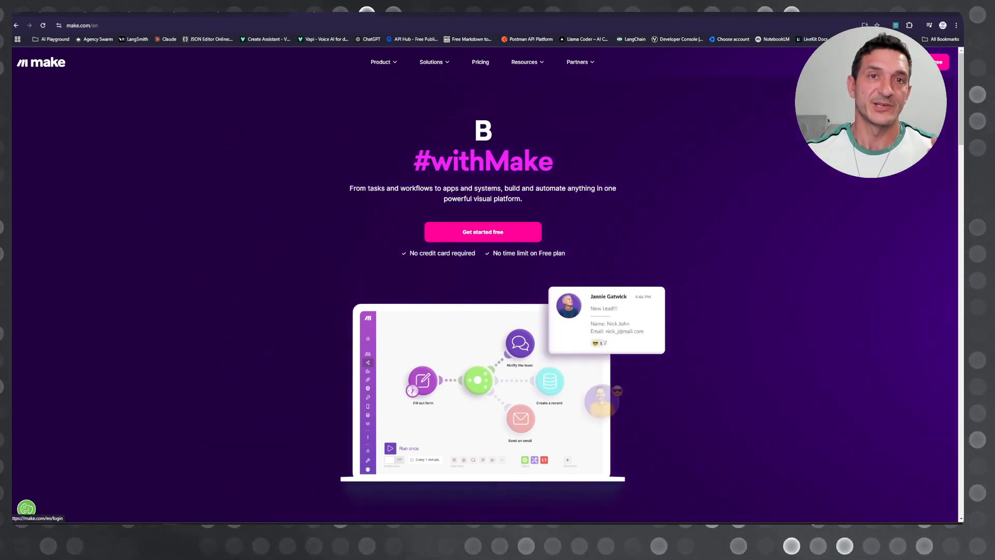
Step: Sign in to Make and create a new scenario
left_click(874, 63)
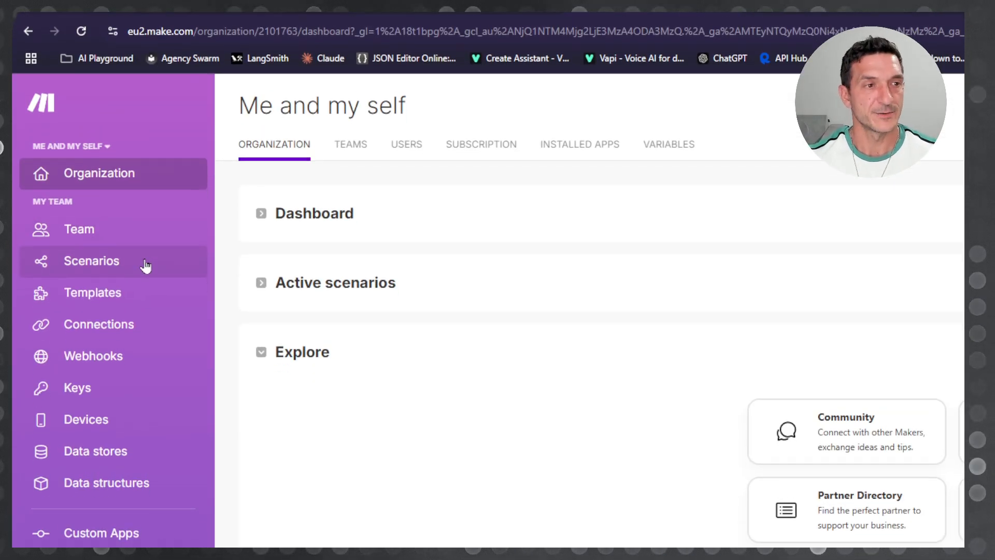
left_click(145, 265)
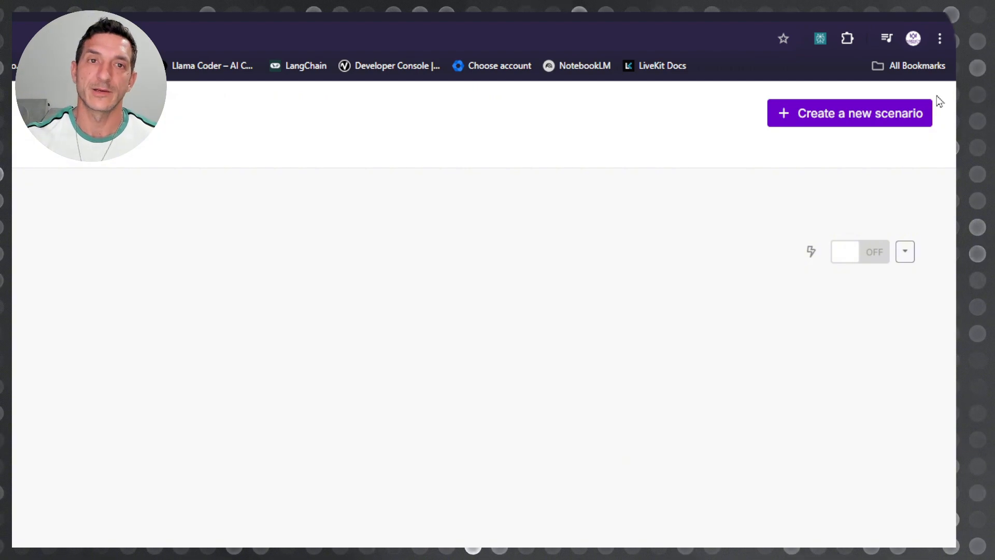
left_click(825, 118)
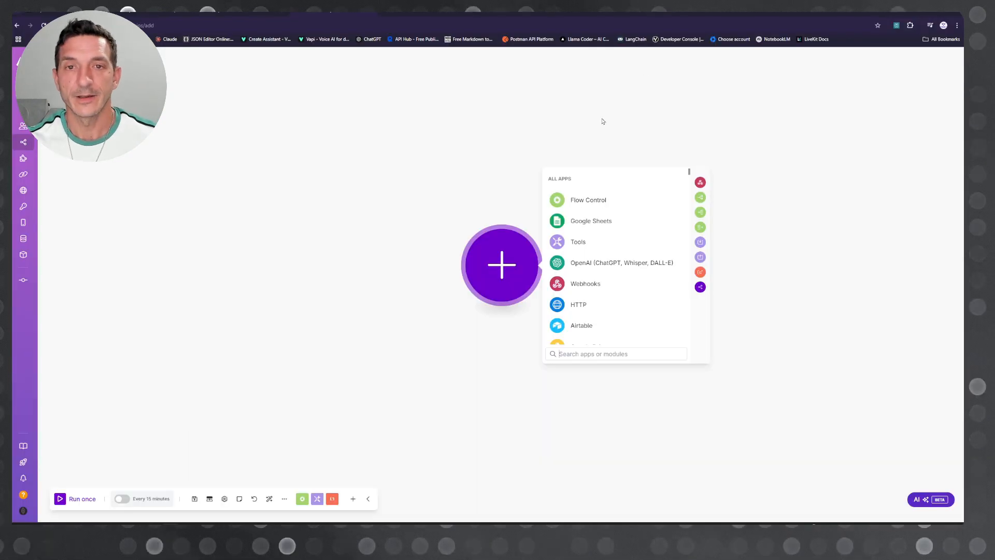
Step: Add a Custom webhook trigger to the scenario, create a webhook named Subscribe for it, and copy the webhook's address
left_click_drag(602, 121, 418, 126)
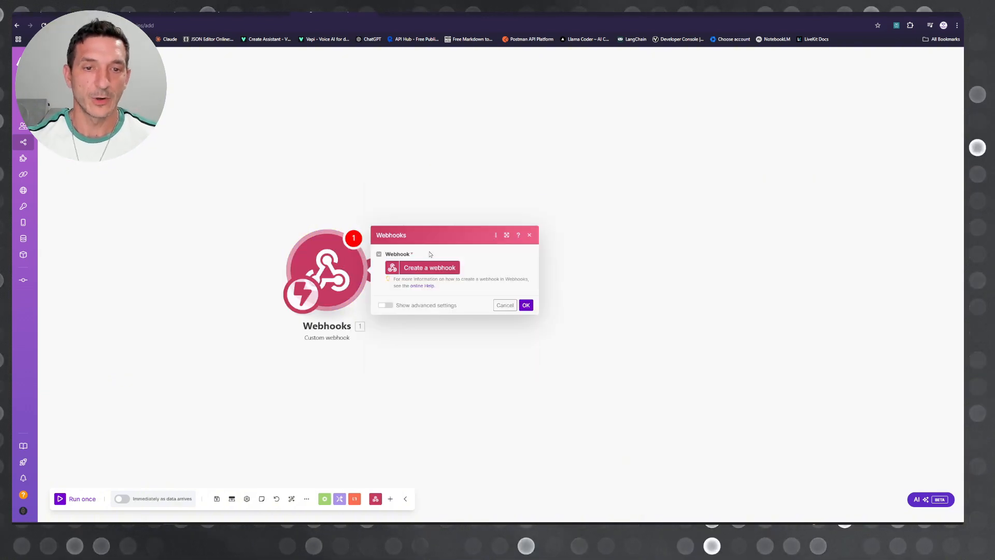
left_click(430, 267)
left_click(561, 236)
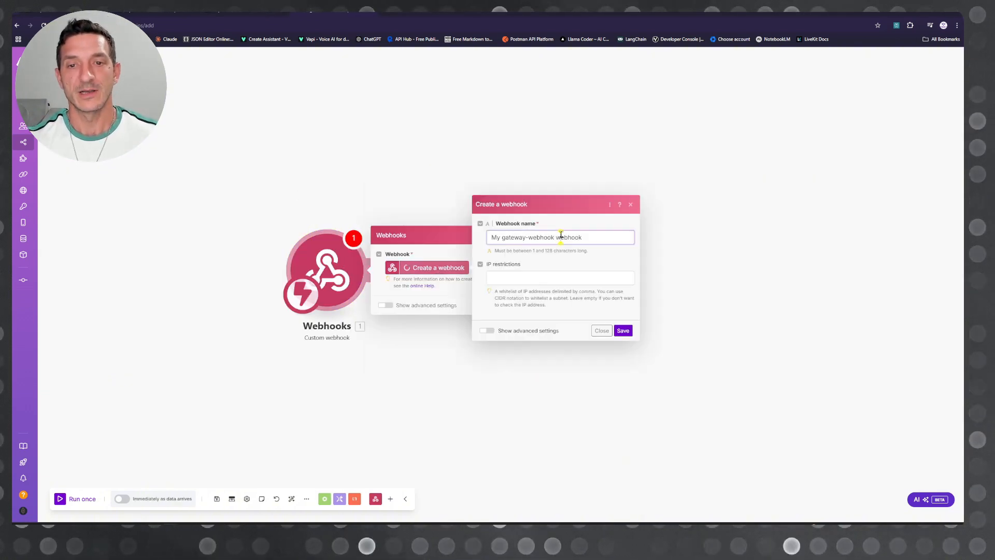
triple_click(559, 237)
type("Subscribe")
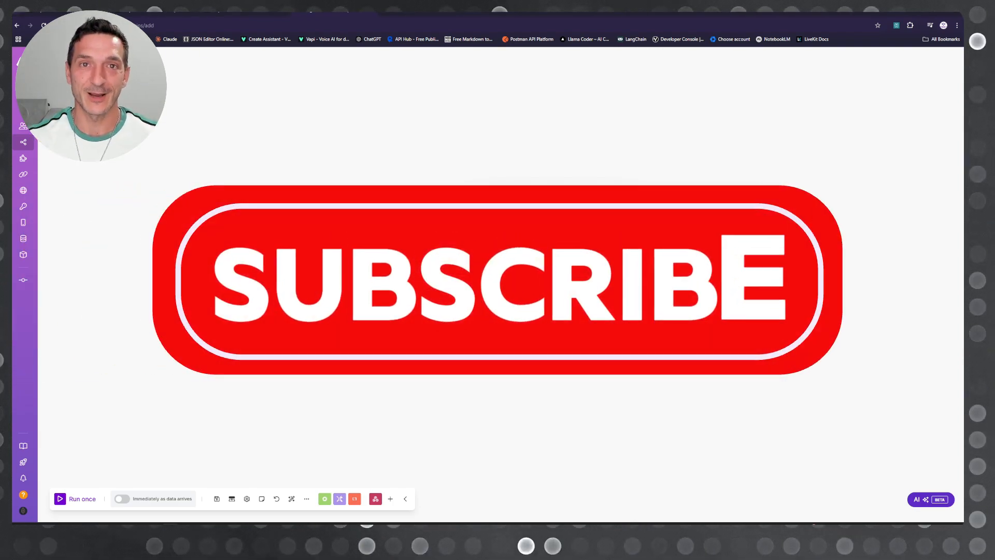
left_click(630, 330)
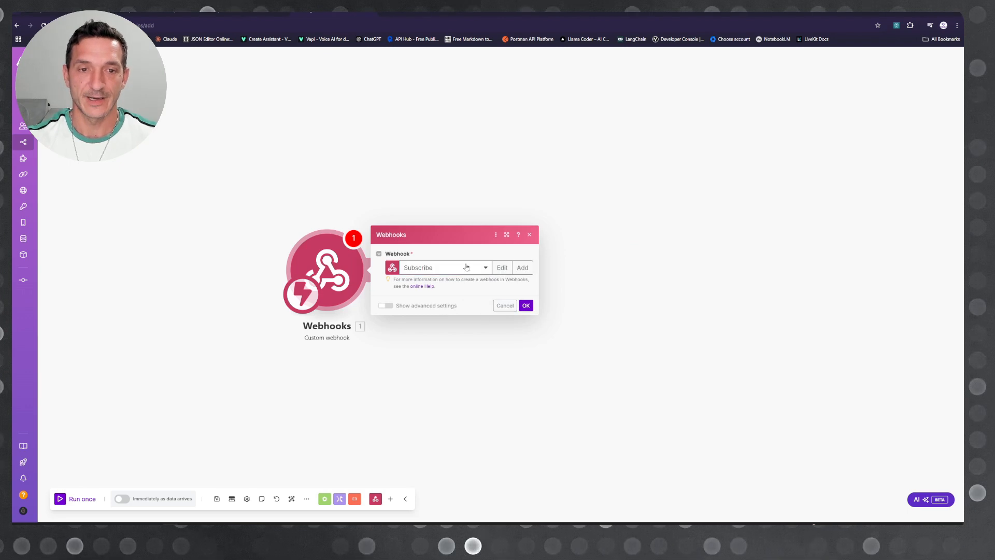
left_click(526, 306)
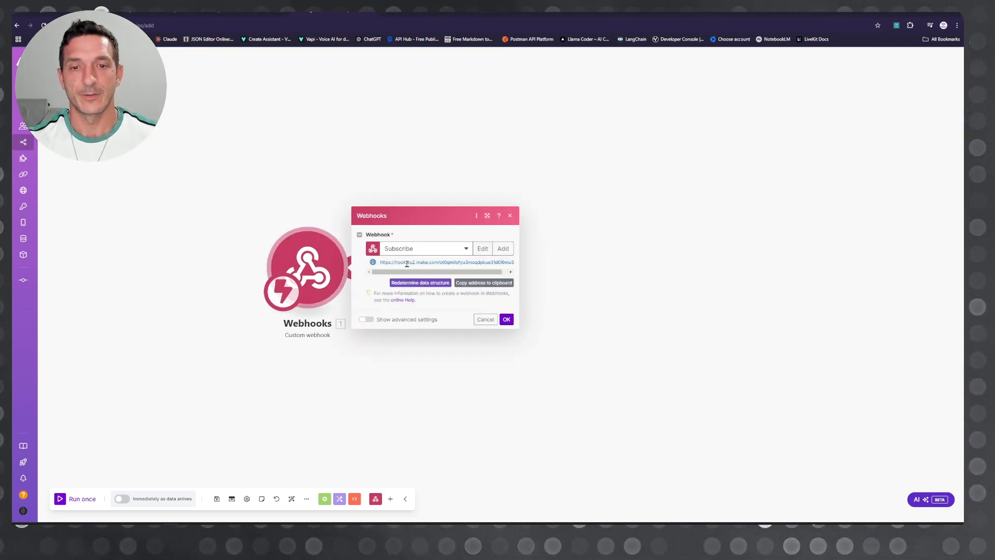
left_click(479, 284)
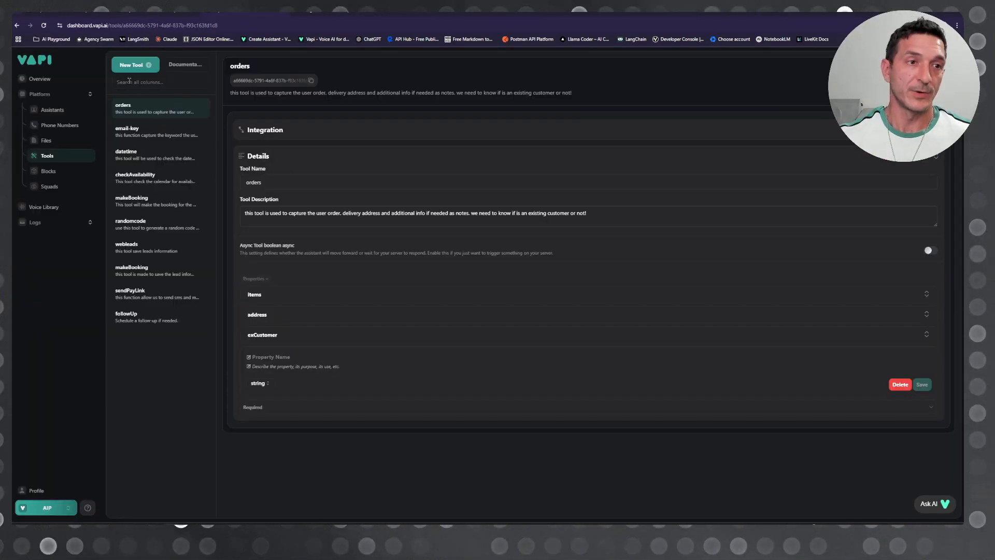
Step: Switch to Vapi, start a new tool with Make as provider, and save the copied webhook address as its server URL
left_click(136, 64)
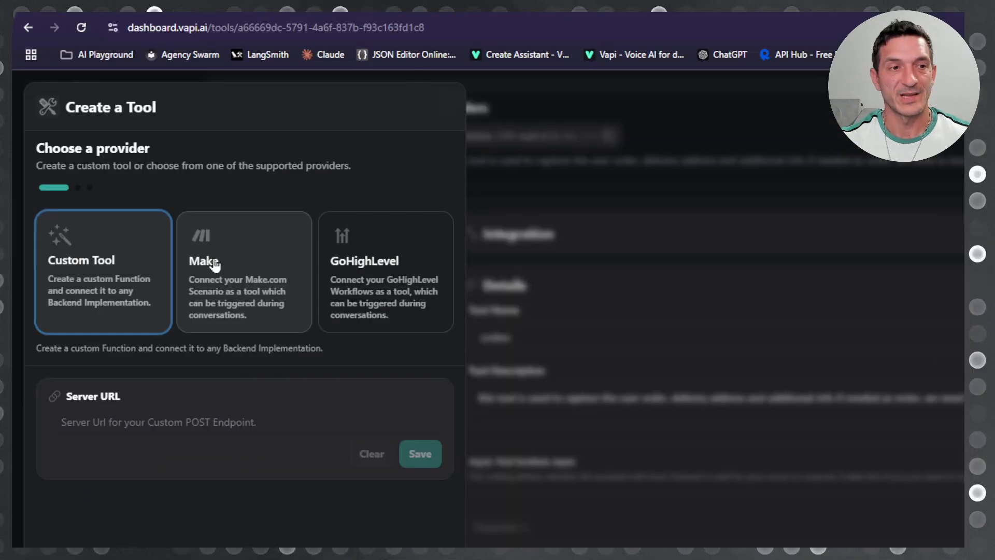
left_click(215, 265)
left_click(185, 258)
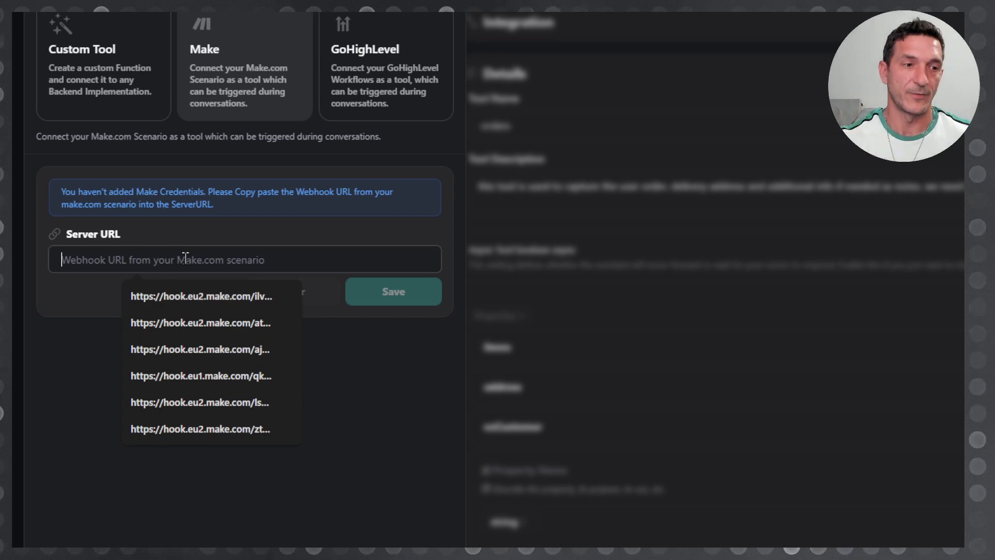
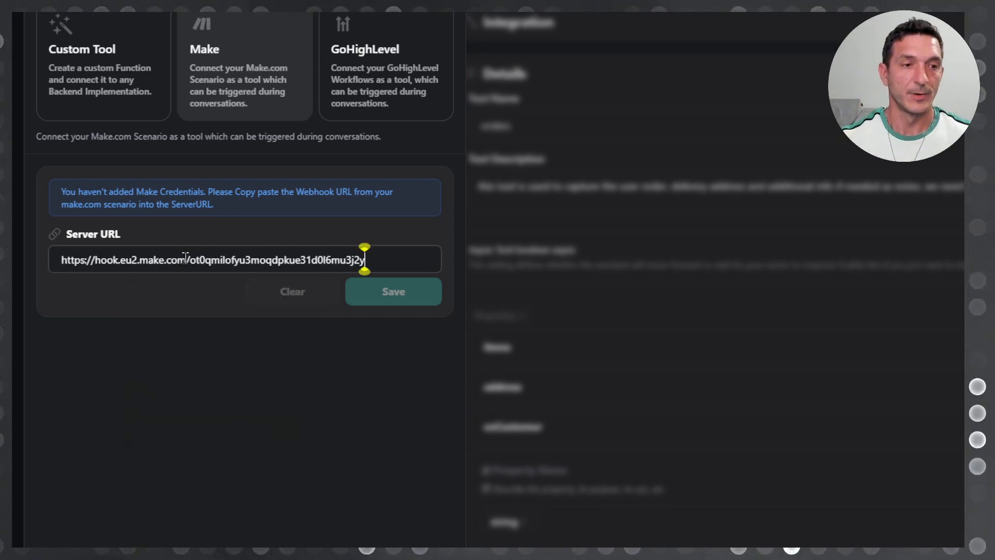
left_click(409, 324)
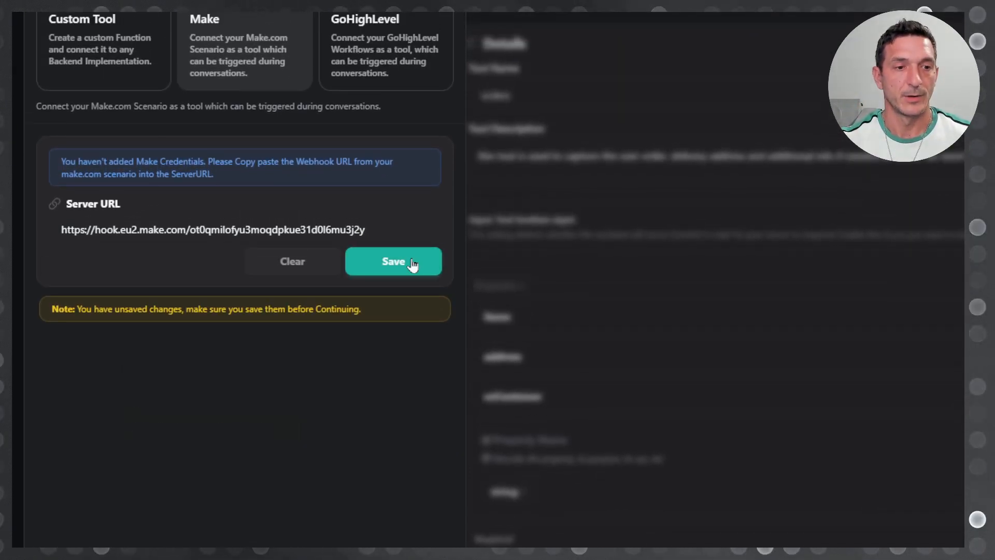
left_click(410, 262)
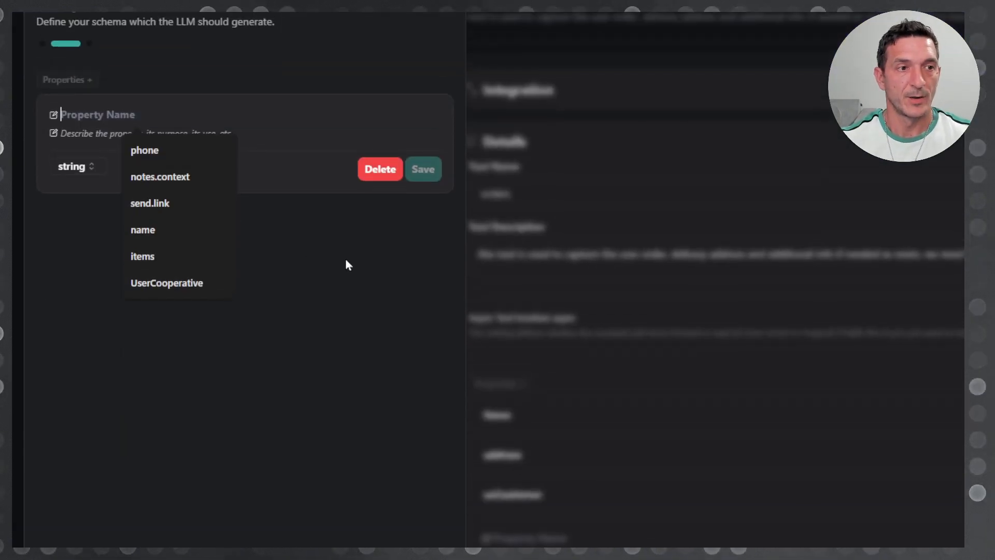
Step: Define a string property keyWord for the new tool and name the tool GetEmailInfo
left_click(344, 410)
left_click(102, 263)
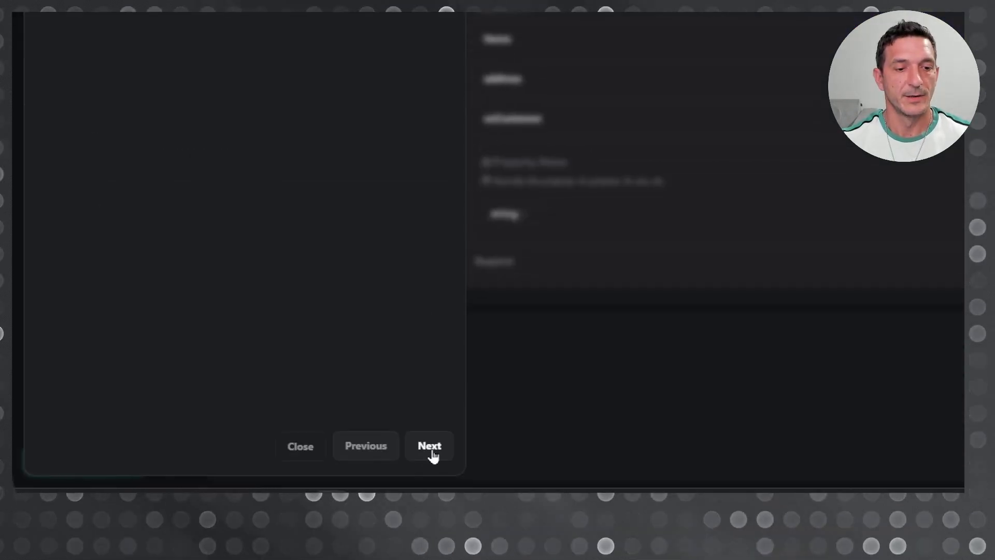
left_click(428, 447)
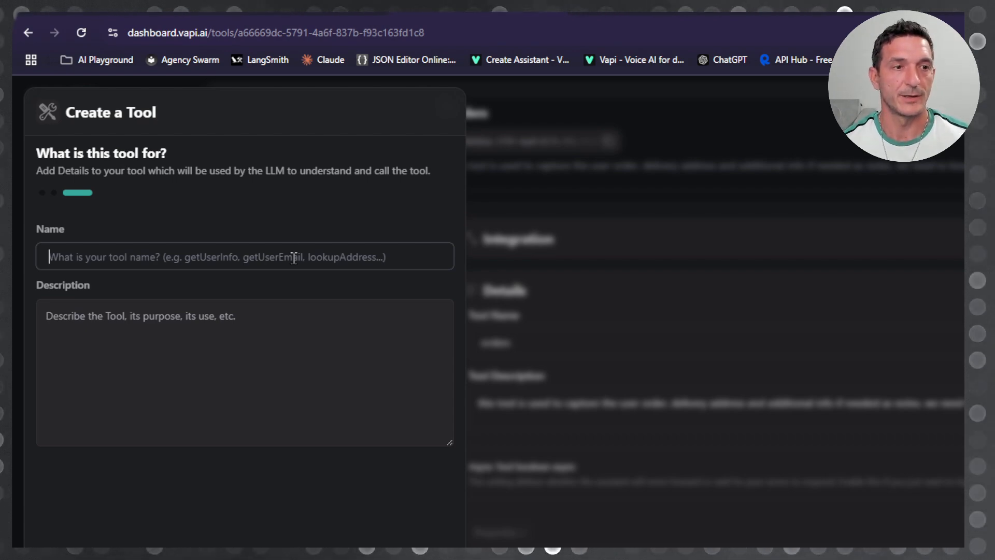
type("GPT 3.5 Turbo Cluster")
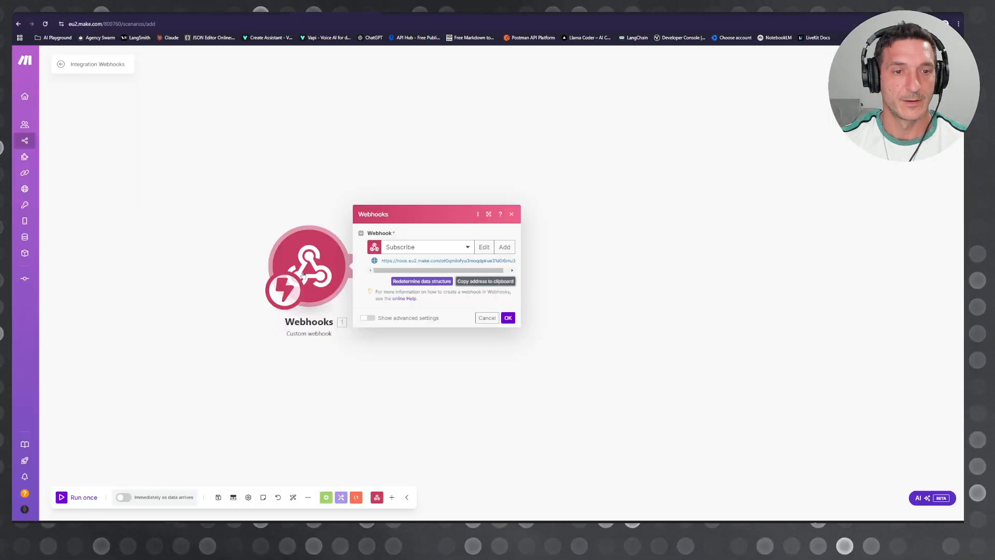
Step: Check in the Make scenario that the webhook is waiting for data, and return to the Vapi assistant
left_click(315, 207)
right_click(326, 272)
left_click(342, 291)
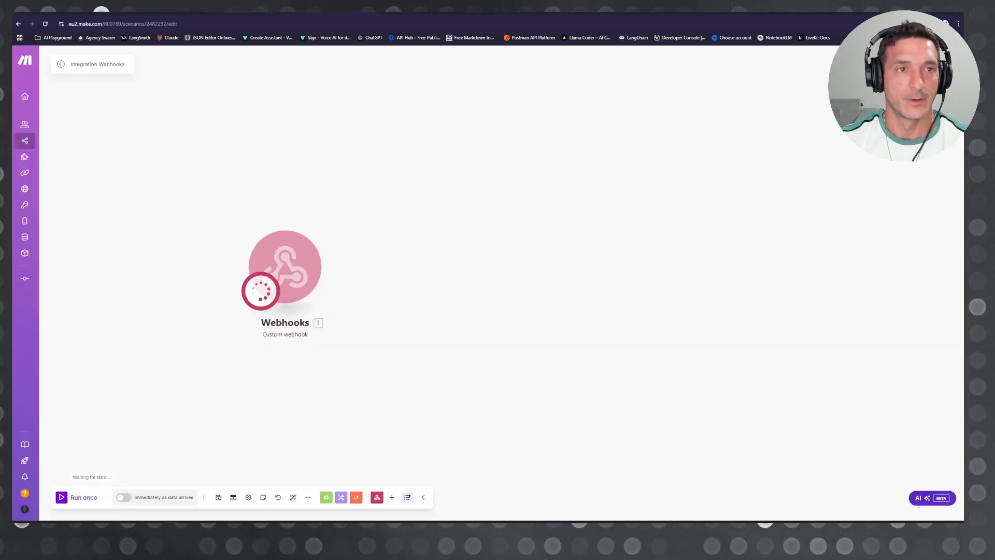
left_click(279, 12)
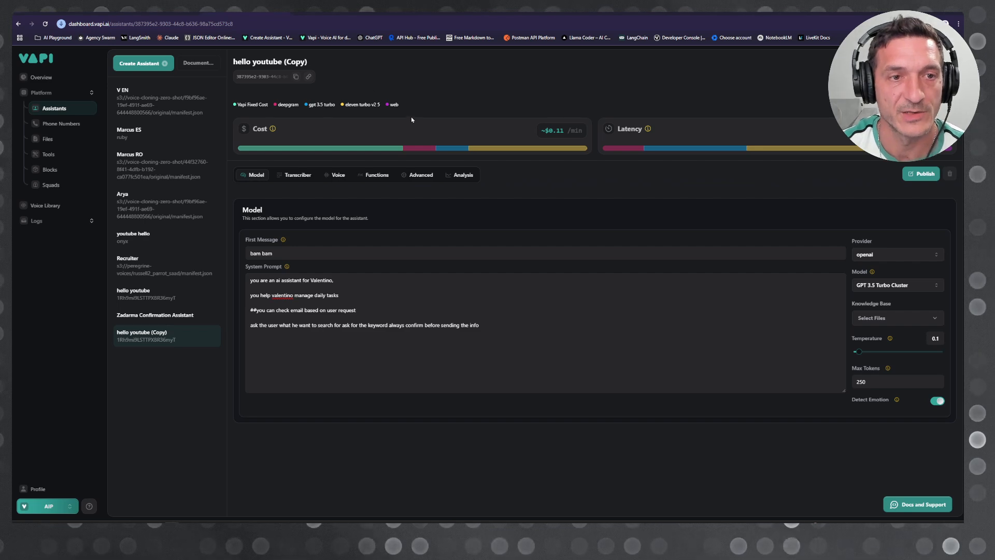
left_click(333, 13)
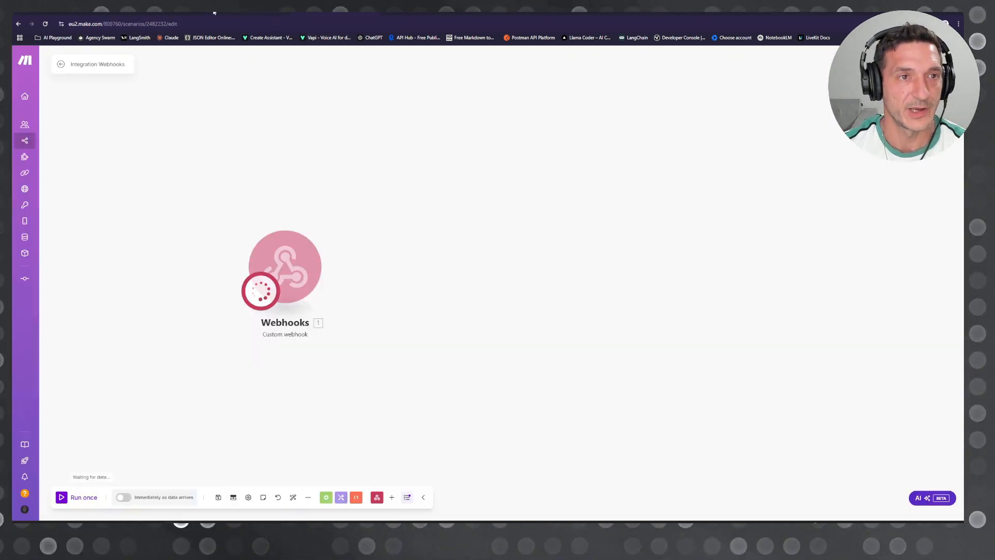
left_click(233, 12)
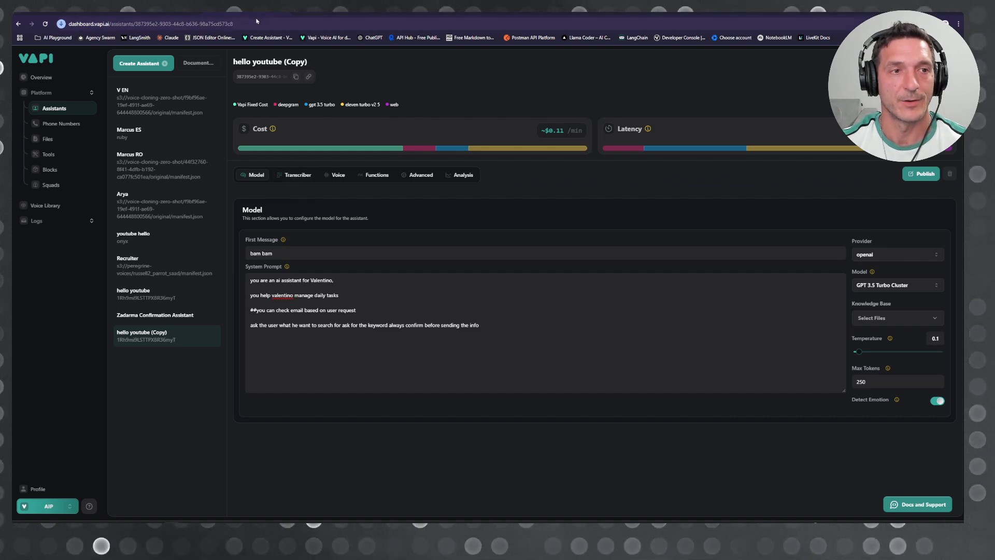
Step: In the assistant's functions, remove the orders and email-key tools and add the GetEmailInfo tool
left_click(377, 176)
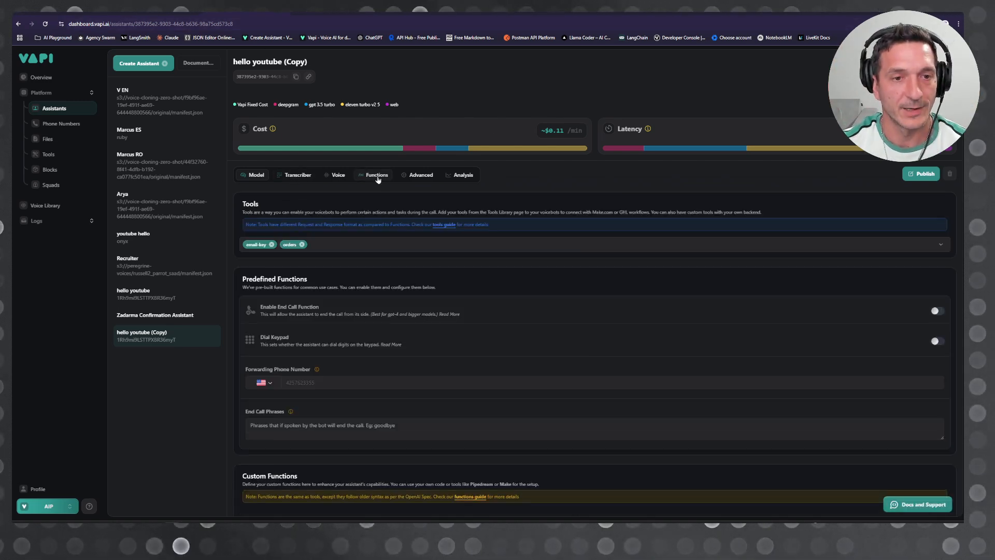
left_click(281, 251)
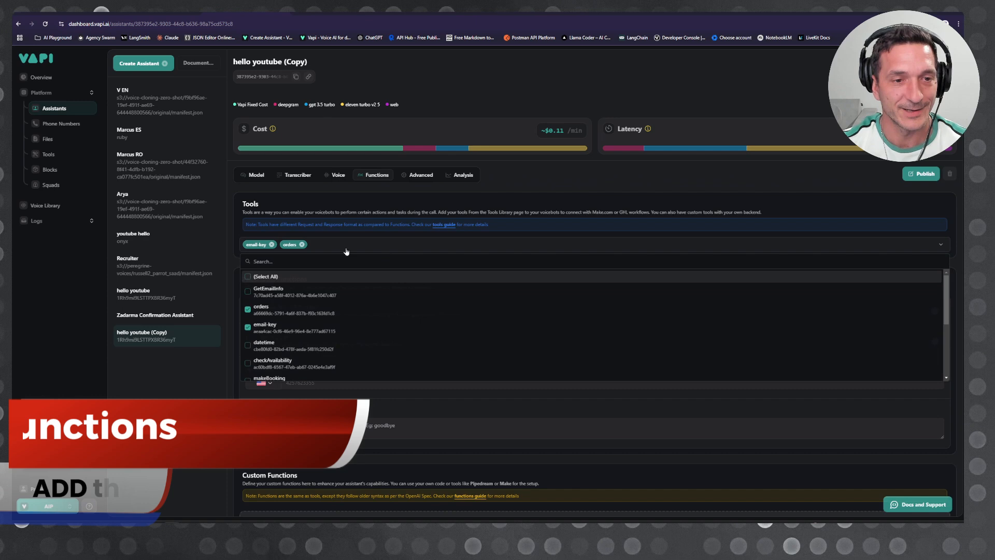
left_click(281, 252)
left_click(285, 251)
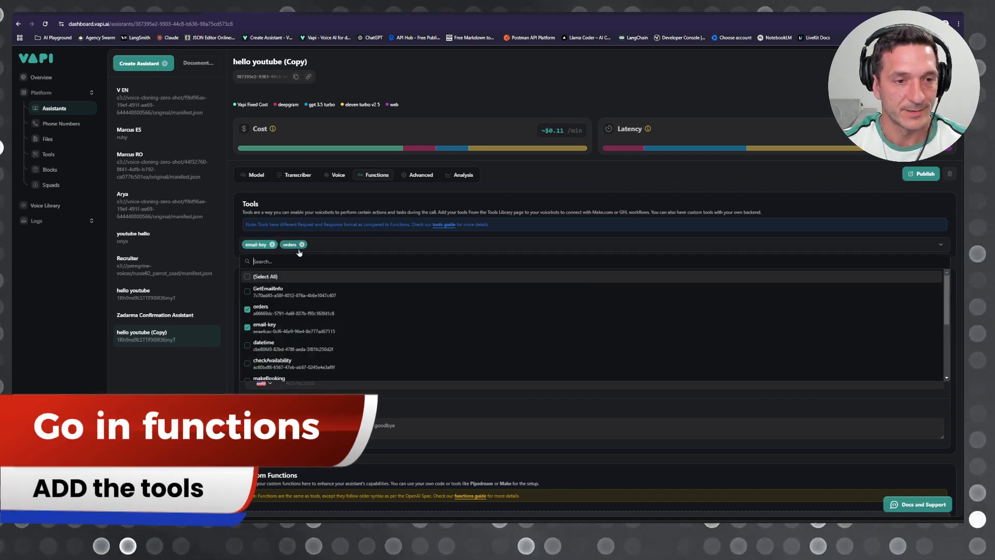
left_click(257, 310)
left_click(257, 327)
left_click(274, 291)
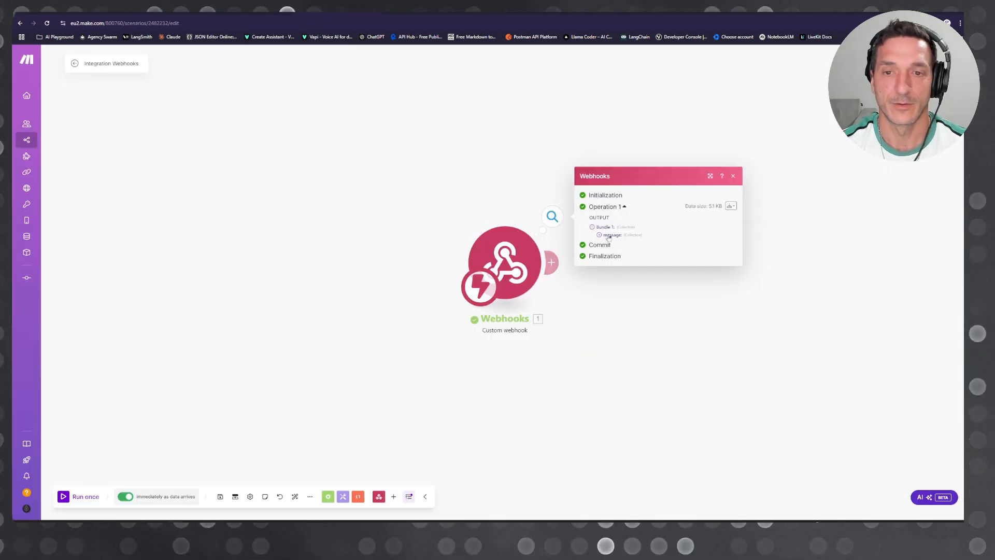
Step: Inspect the webhook's received output in Make by expanding the message's tool calls down to the function arguments
left_click(610, 235)
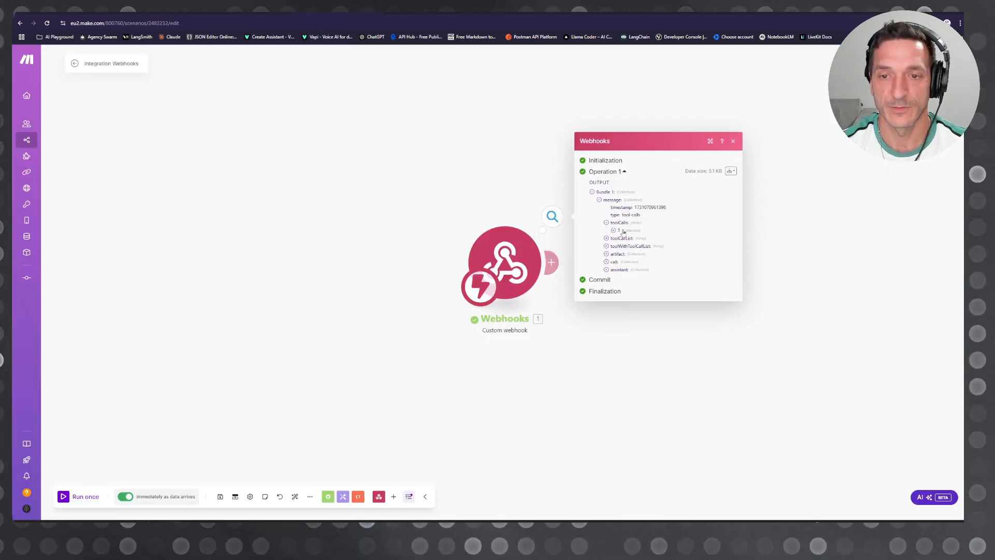
left_click(624, 231)
left_click(641, 242)
left_click(646, 250)
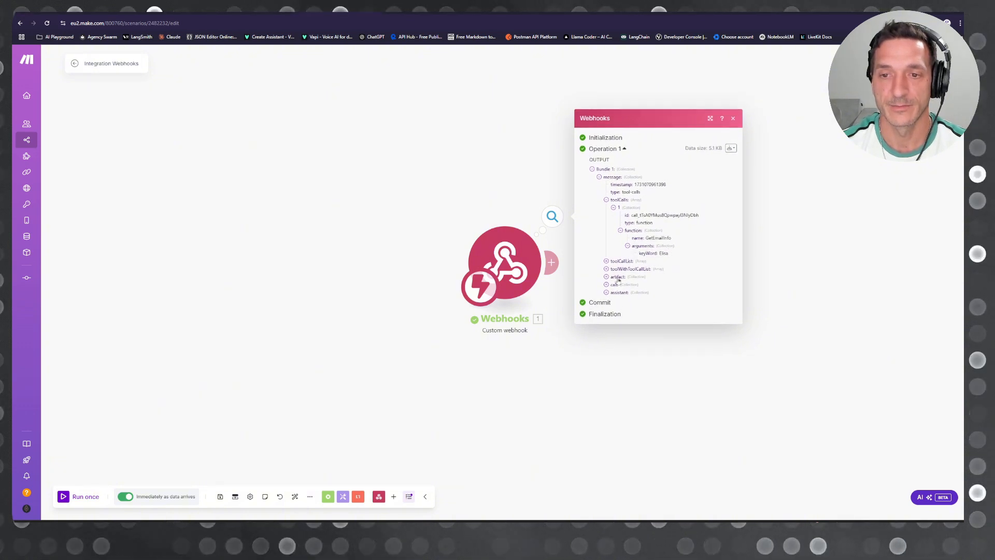
Step: Copy the Subscribe webhook's address from the Make module and paste it as the URL of the POST request in Postman
left_click_drag(577, 393, 424, 365)
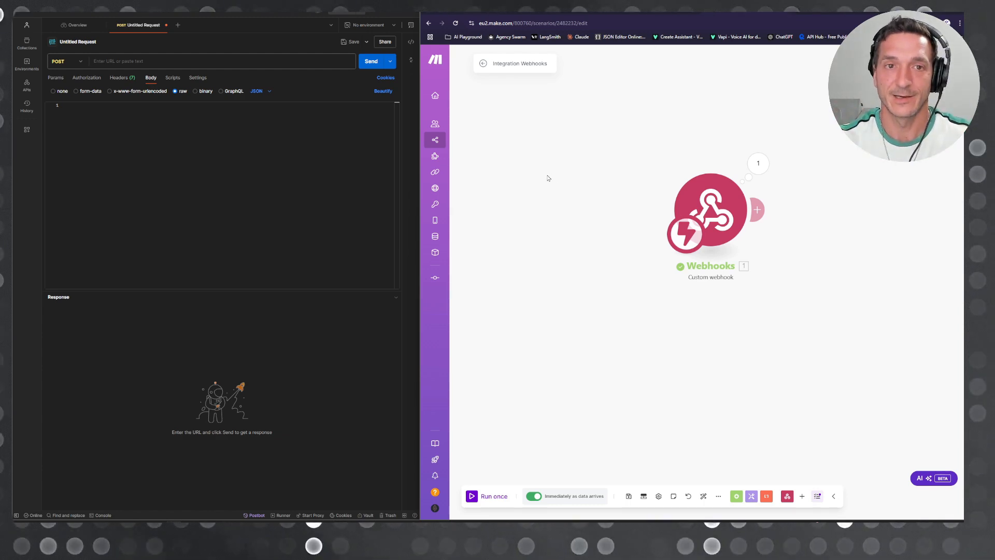
left_click(710, 212)
left_click(901, 226)
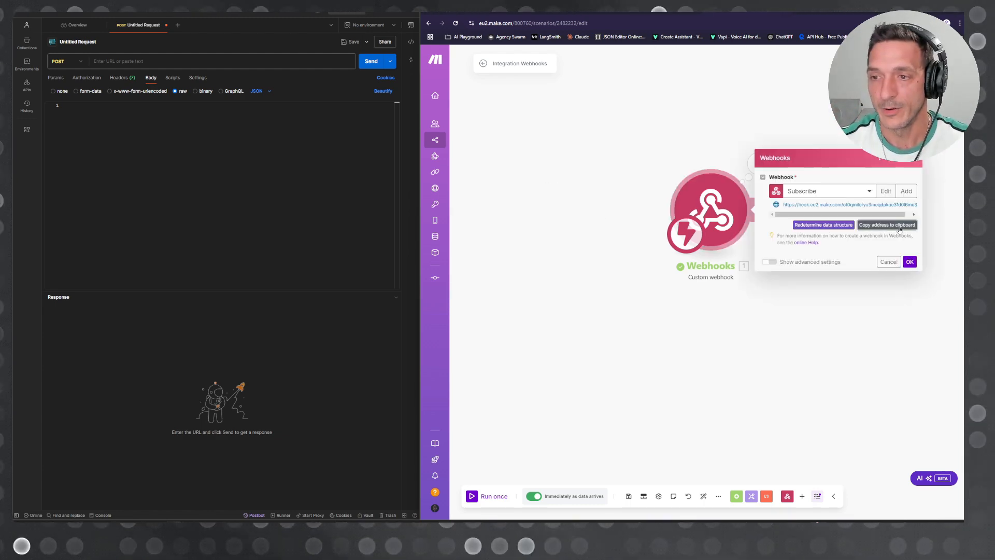
left_click(187, 60)
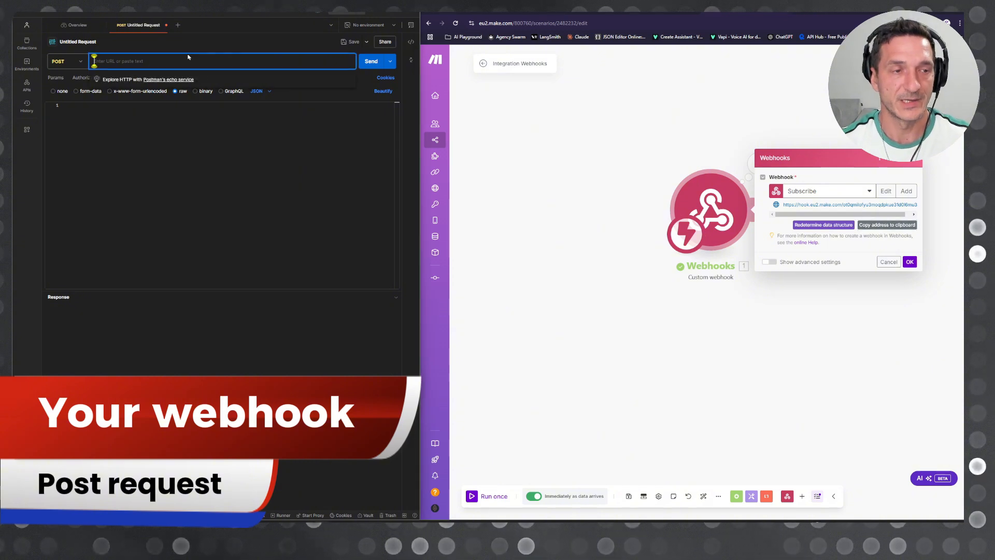
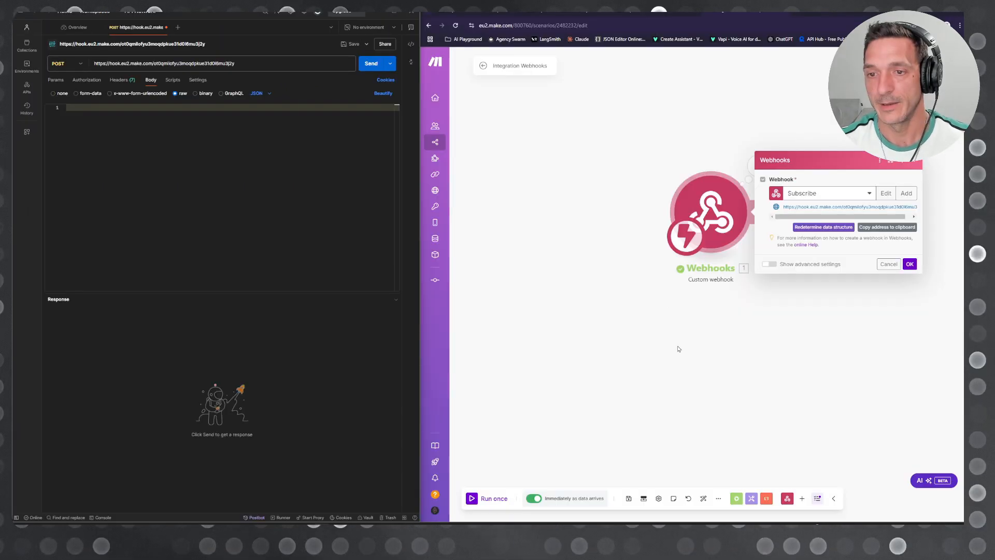
Step: Copy the webhook's output bundle JSON from the Make module and paste it as the raw JSON body of the Postman request
left_click(716, 315)
left_click(760, 173)
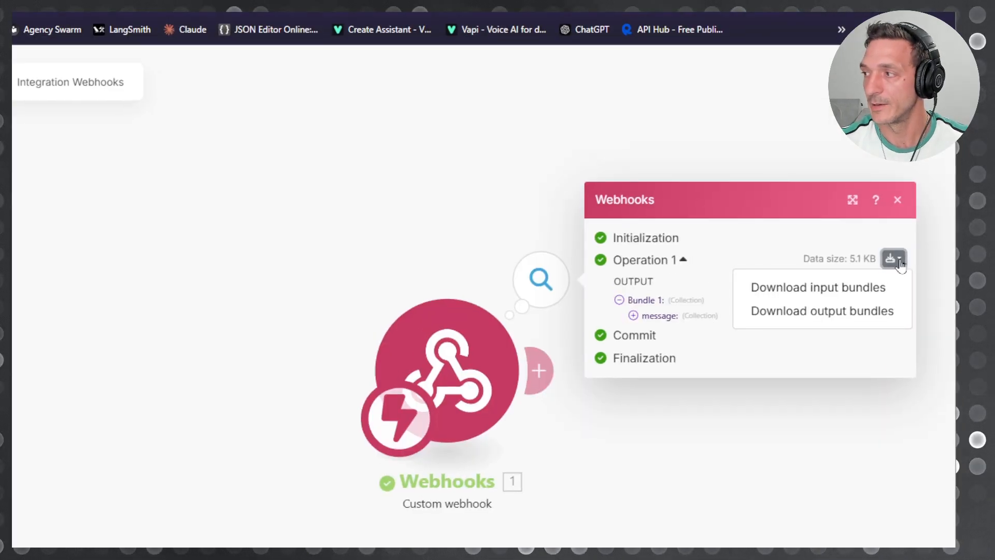
left_click(824, 264)
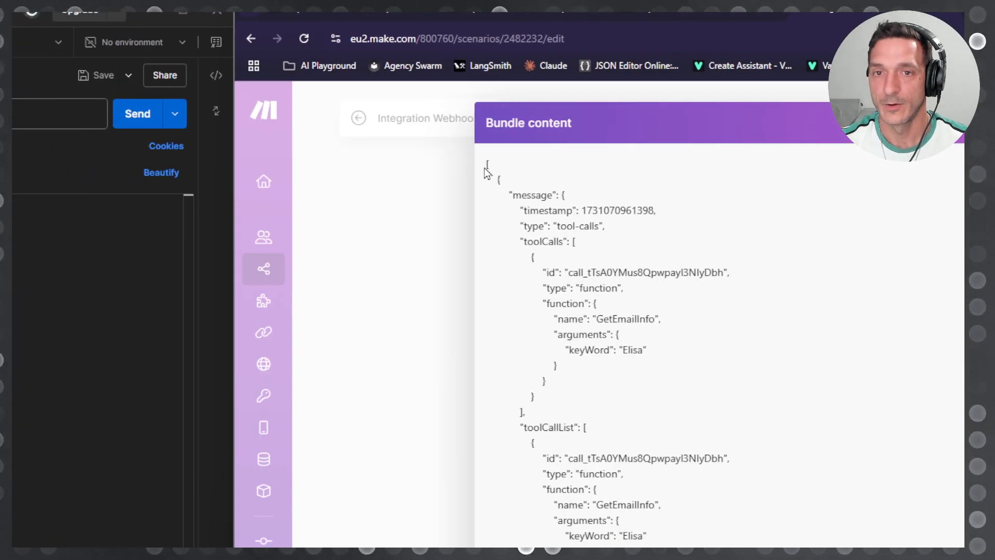
left_click_drag(486, 164, 496, 180)
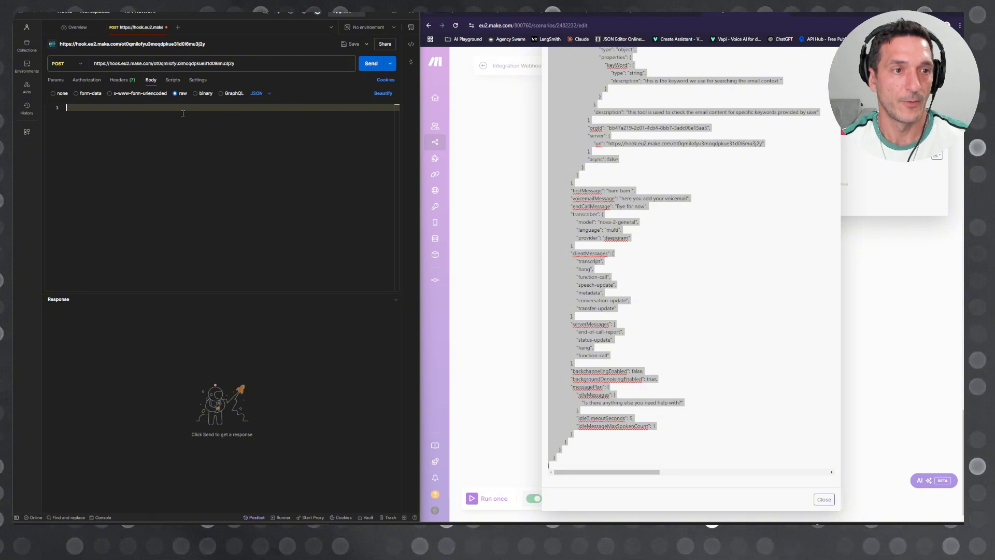
key("ctrl+v")
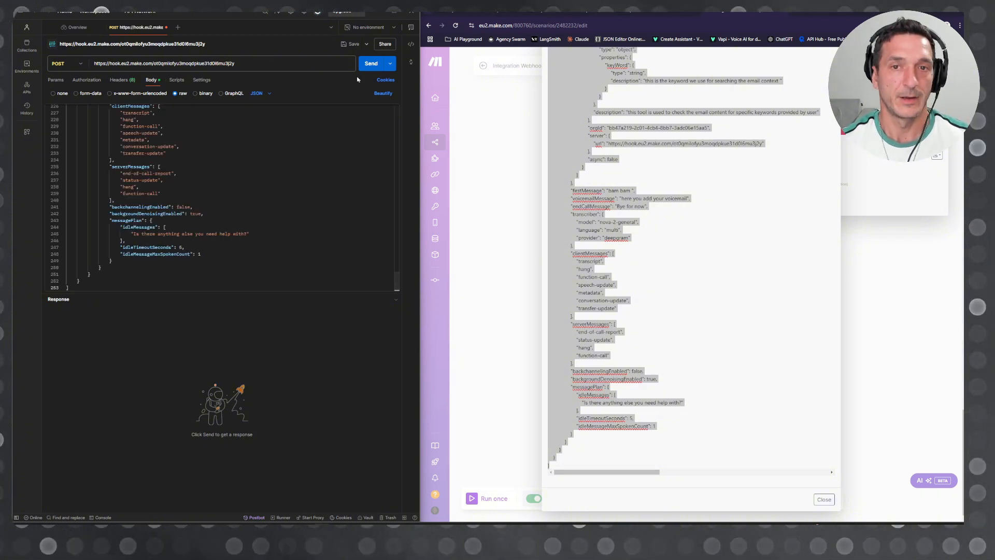
Step: Close the bundle content, run the Make scenario once, and send the POST request from Postman
left_click(507, 134)
left_click(498, 181)
left_click(622, 249)
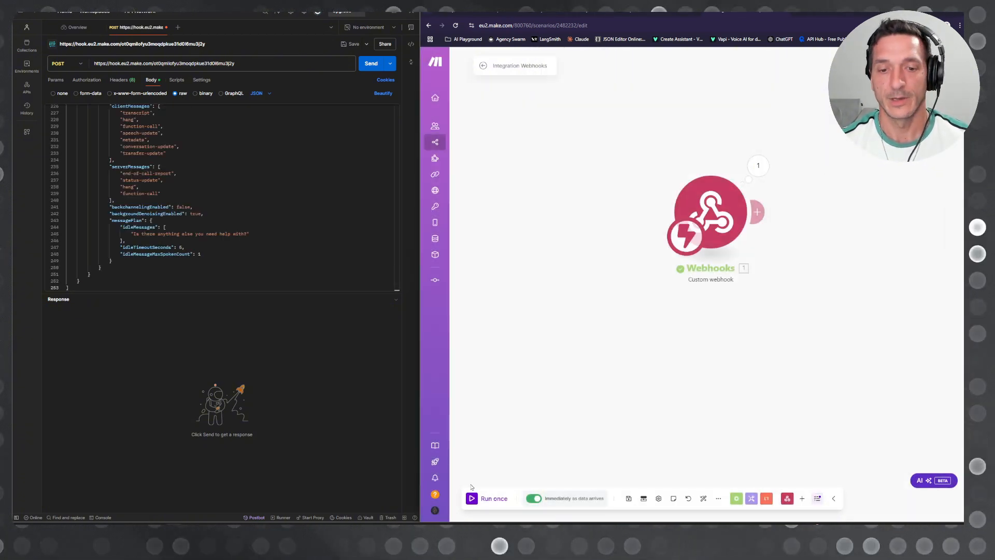
left_click(473, 499)
left_click(371, 63)
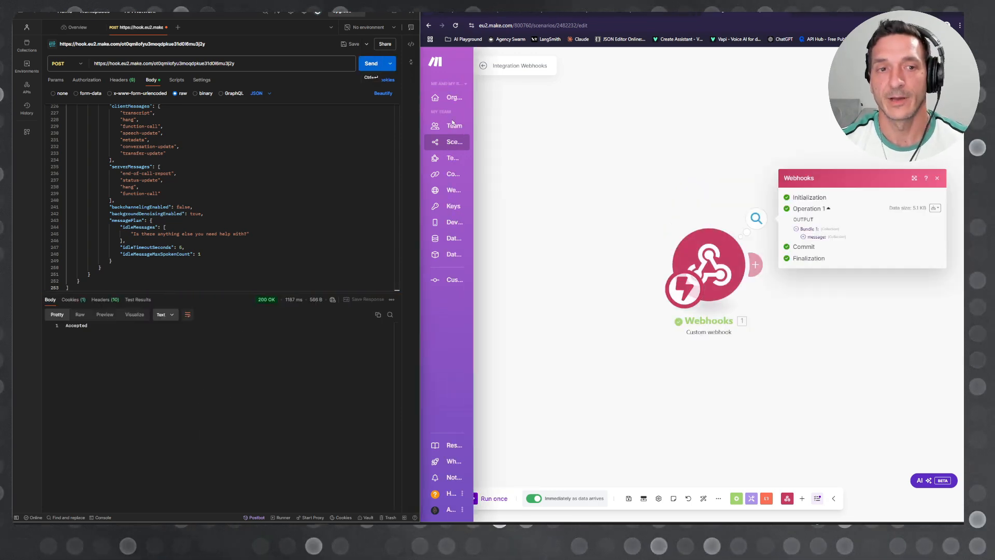
Step: Add an Email Get Emails module after the webhook and create a Google Restricted connection named Hello Youtube
left_click(584, 166)
left_click_drag(708, 170, 566, 167)
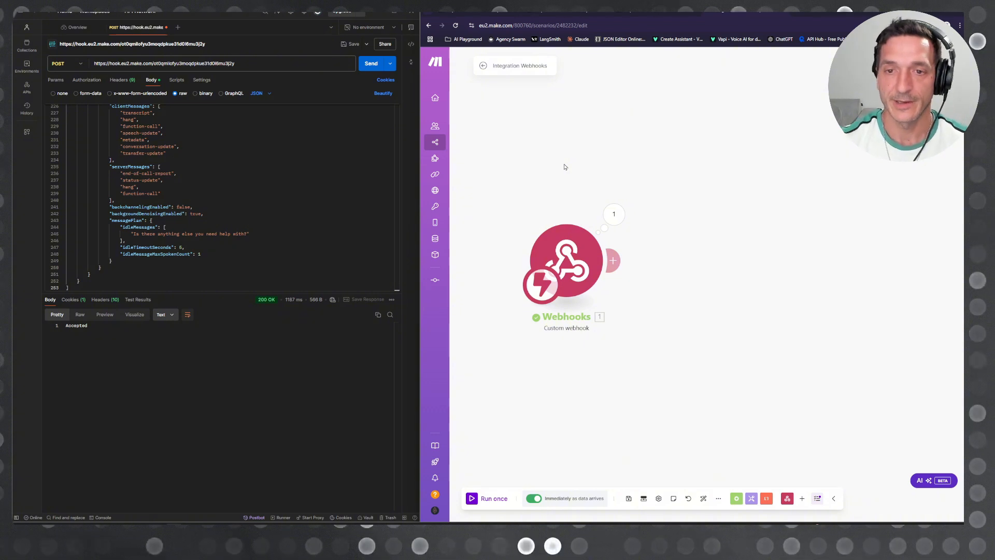
left_click(612, 261)
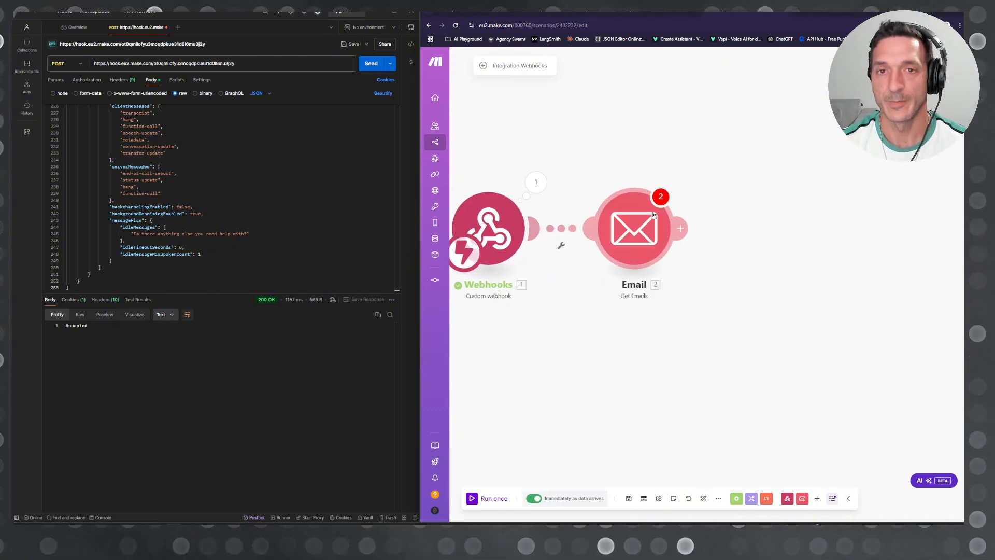
left_click(742, 94)
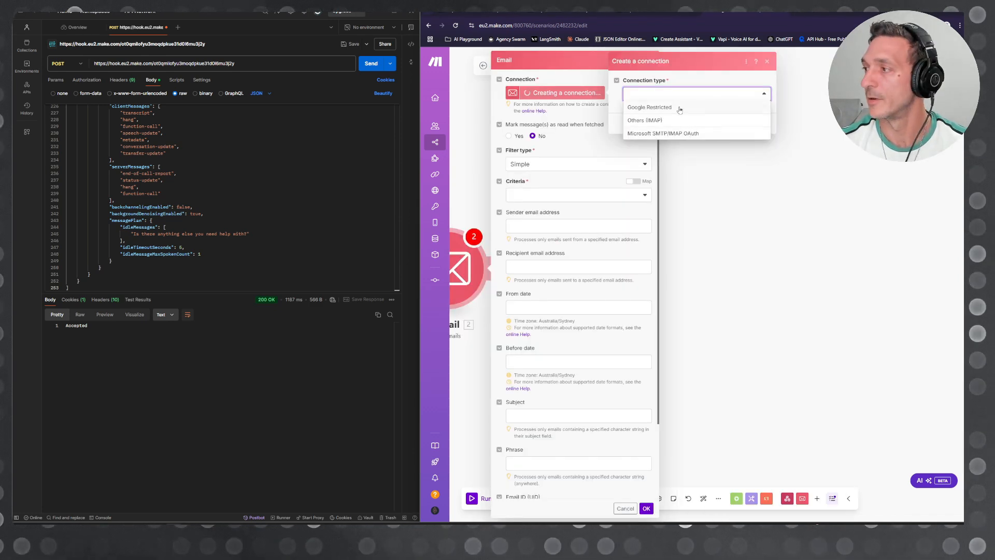
left_click(674, 106)
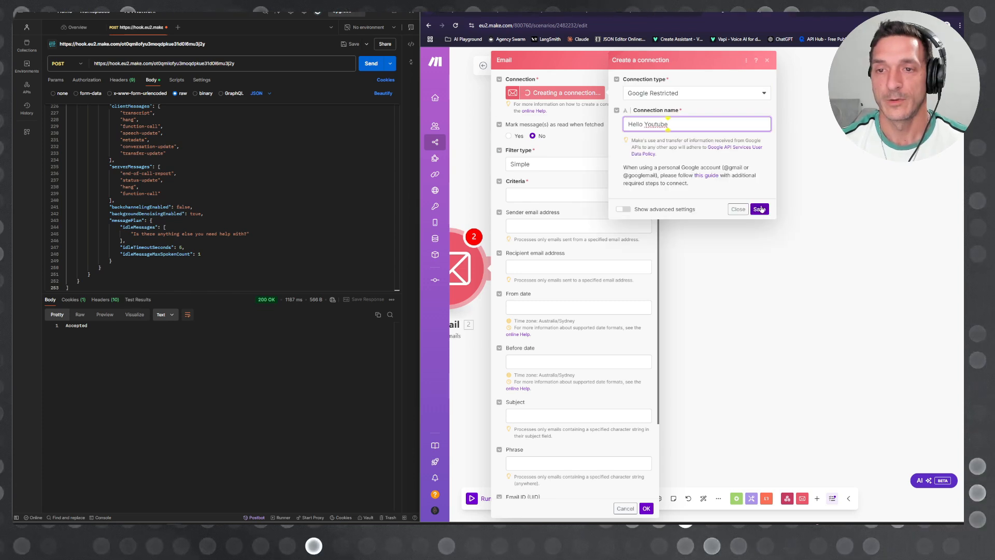
left_click(760, 209)
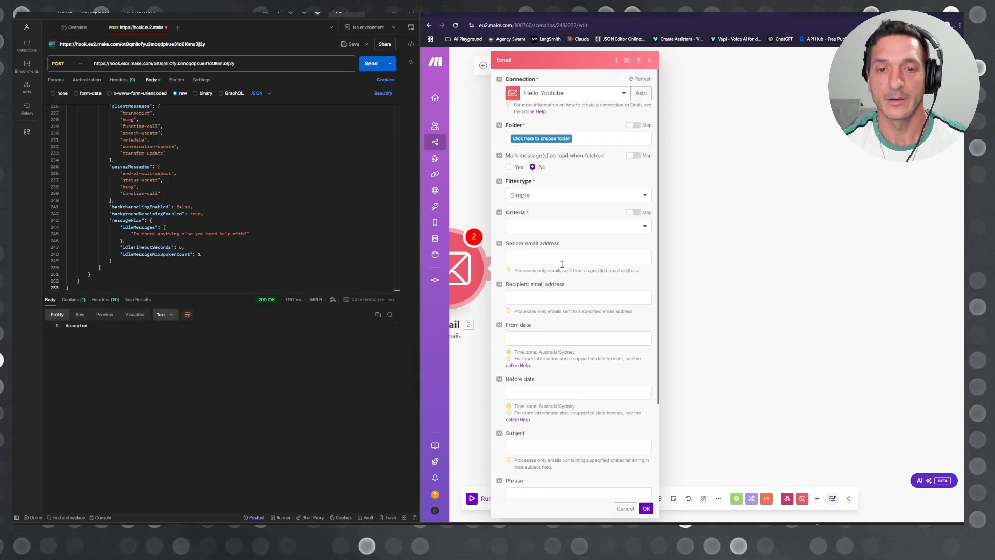
Step: Configure the Get Emails module to search the [Gmail]/All Mail folder with criteria ALL and the webhook's toolCalls keyWord argument as phrase
scroll(602, 390, "down", 3)
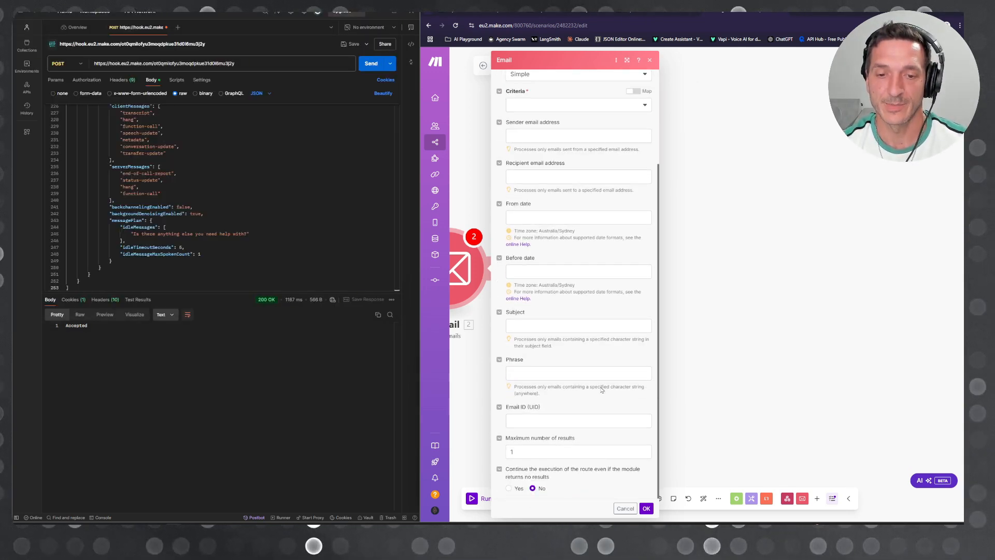
scroll(581, 406, "up", 3)
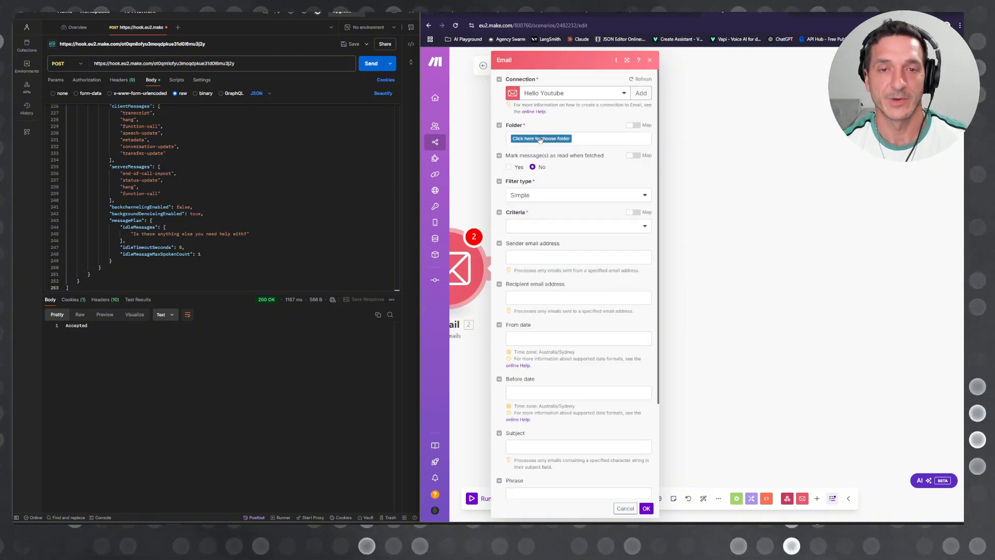
left_click(540, 139)
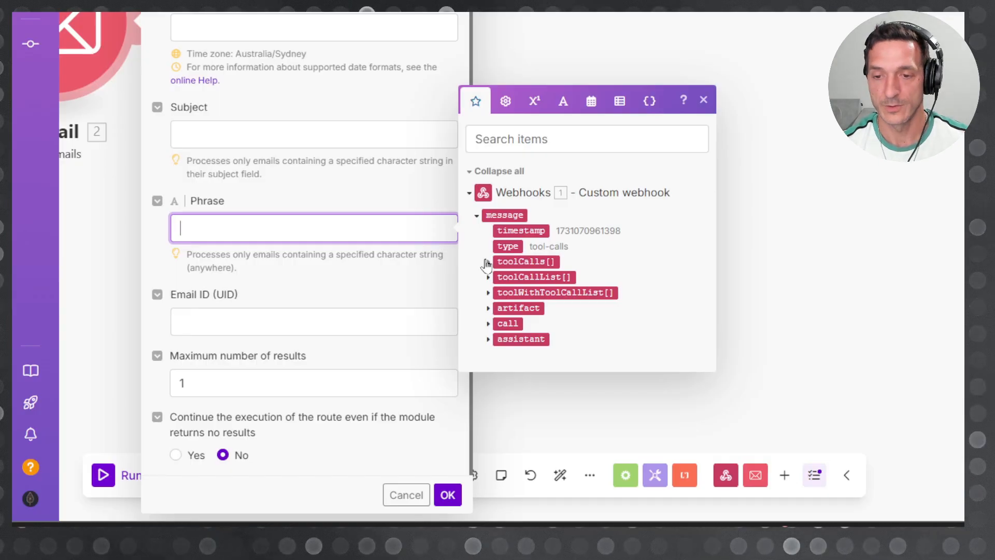
left_click(668, 390)
left_click(673, 414)
left_click(483, 267)
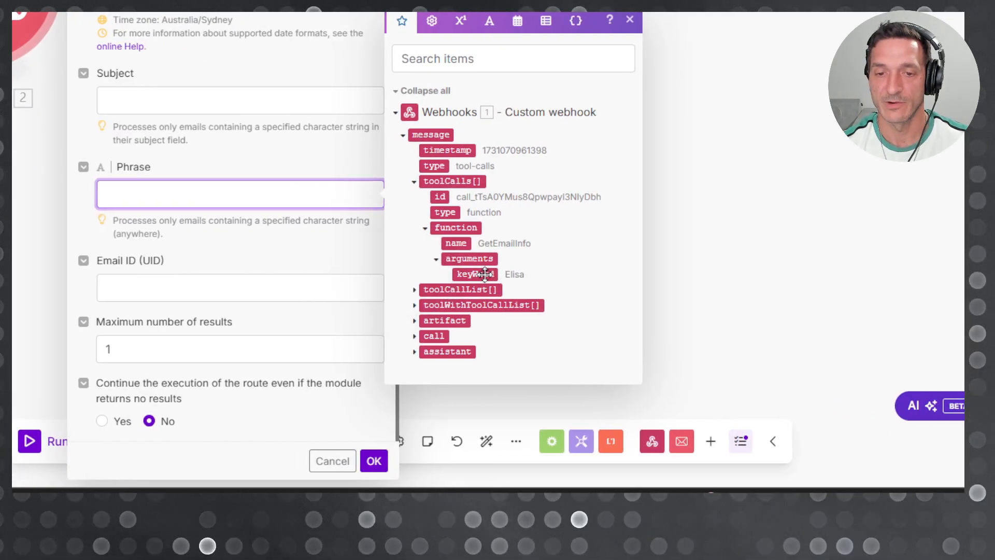
left_click(484, 274)
left_click(299, 267)
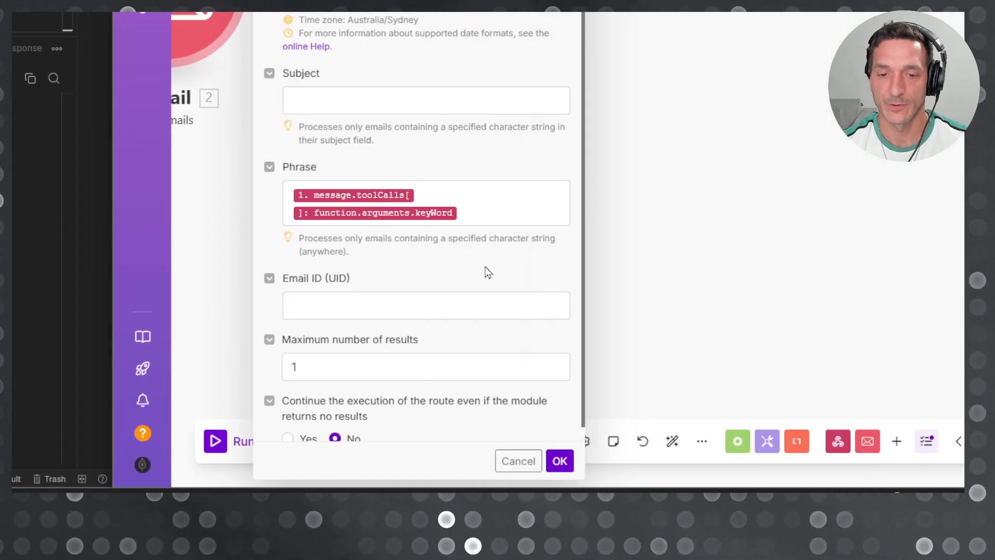
scroll(485, 267, "down", 1)
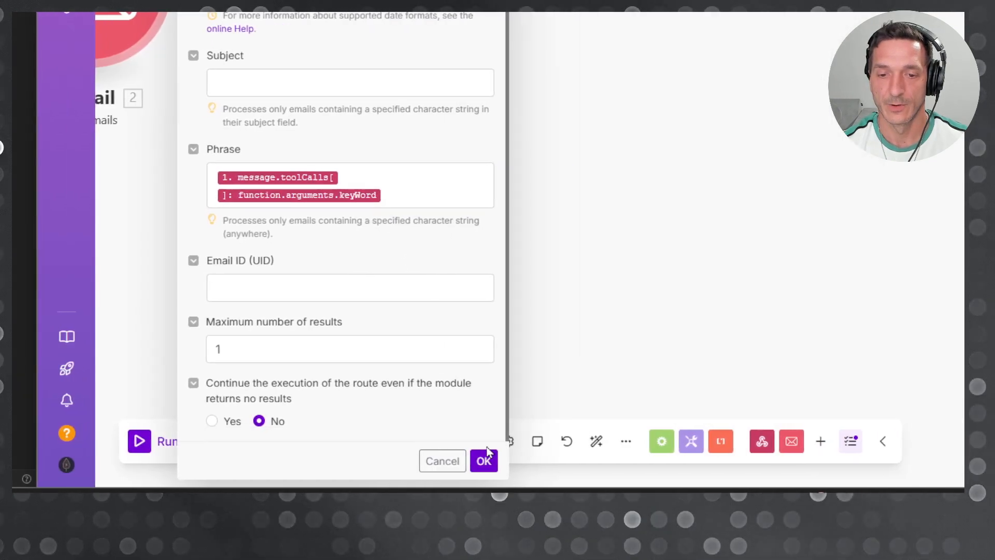
left_click(561, 463)
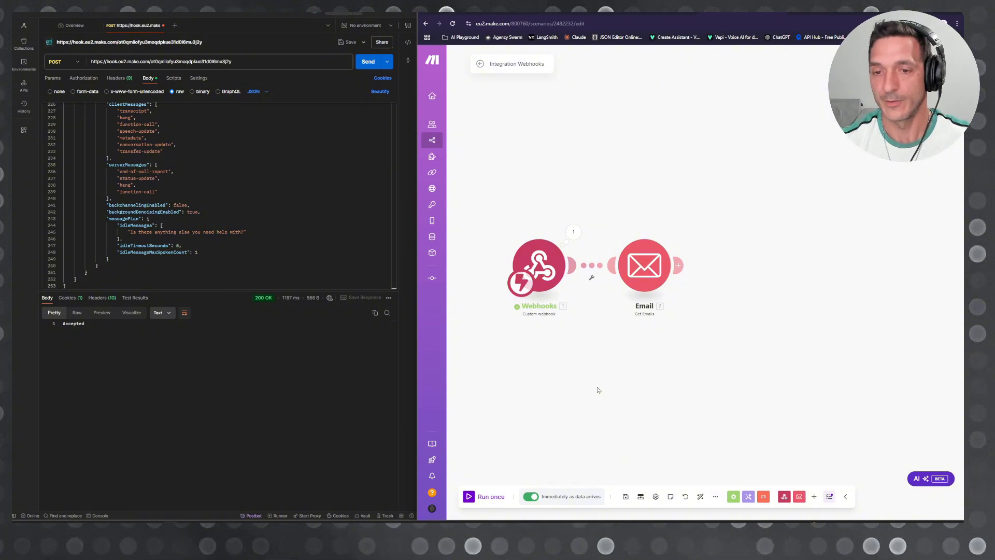
Step: Run the two-module scenario once and send the POST request from Postman to test the email search
scroll(649, 378, "up", 3)
left_click_drag(651, 378, 713, 411)
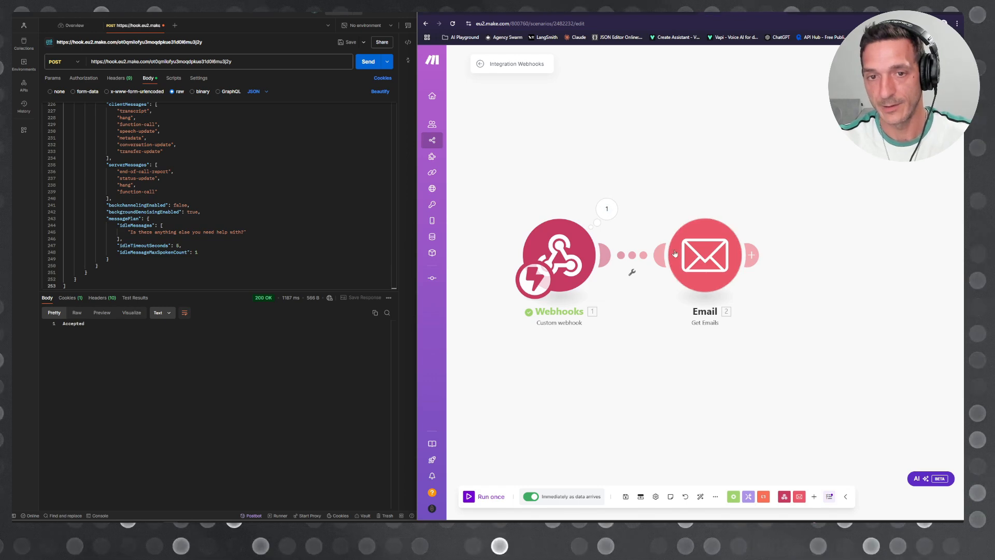
left_click(84, 324)
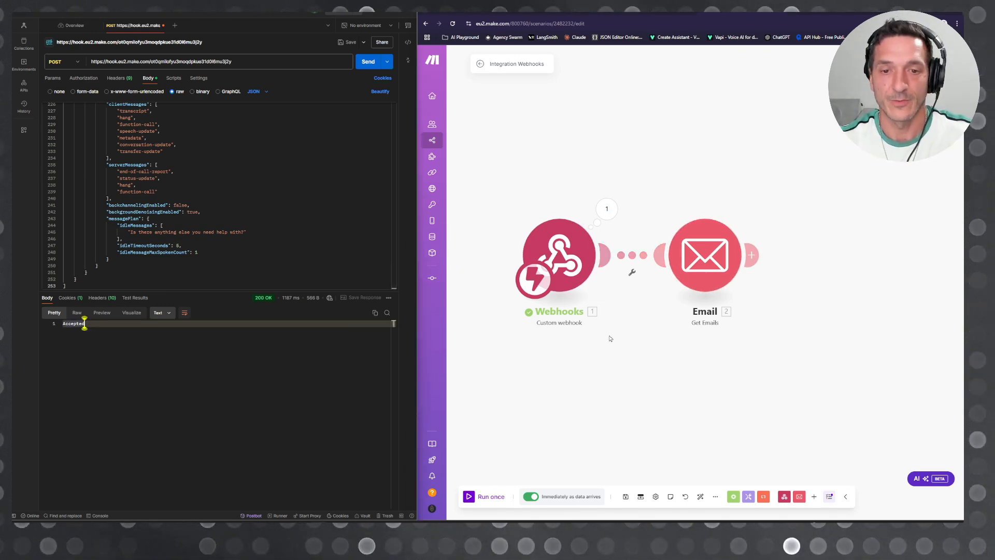
left_click(482, 495)
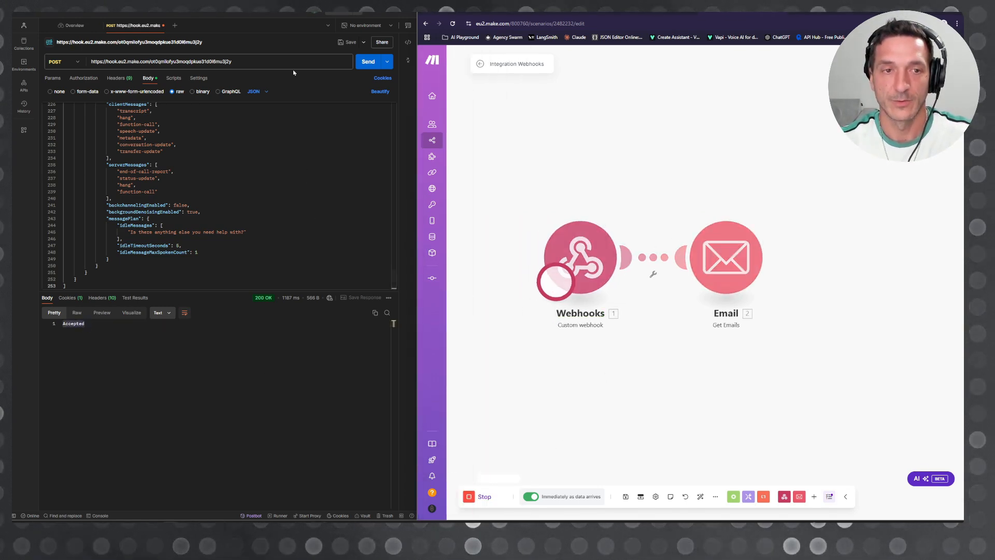
left_click(368, 62)
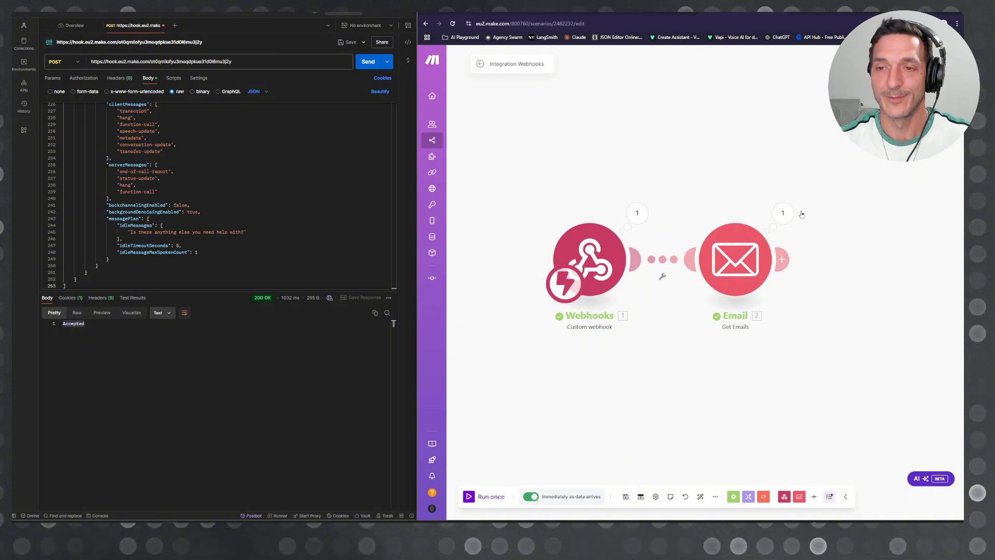
Step: Examine the Email module's run result, including the input bundle with its search phrase and folder
left_click(783, 212)
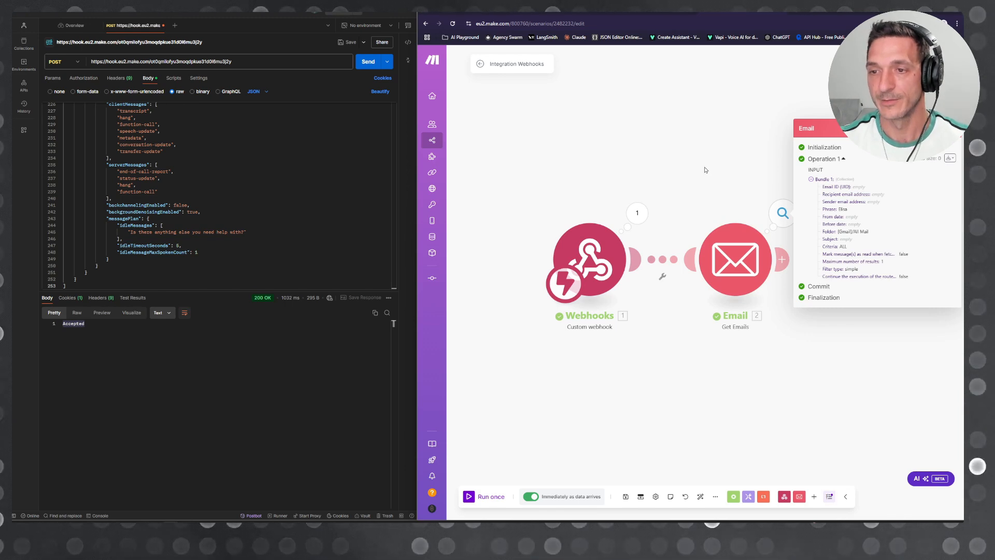
left_click_drag(706, 170, 520, 185)
left_click(669, 373)
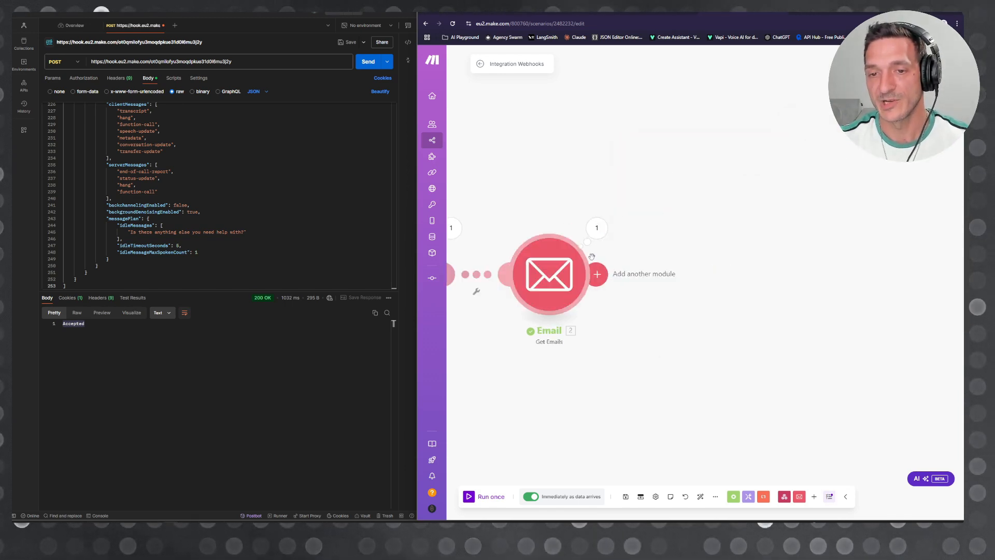
left_click(596, 236)
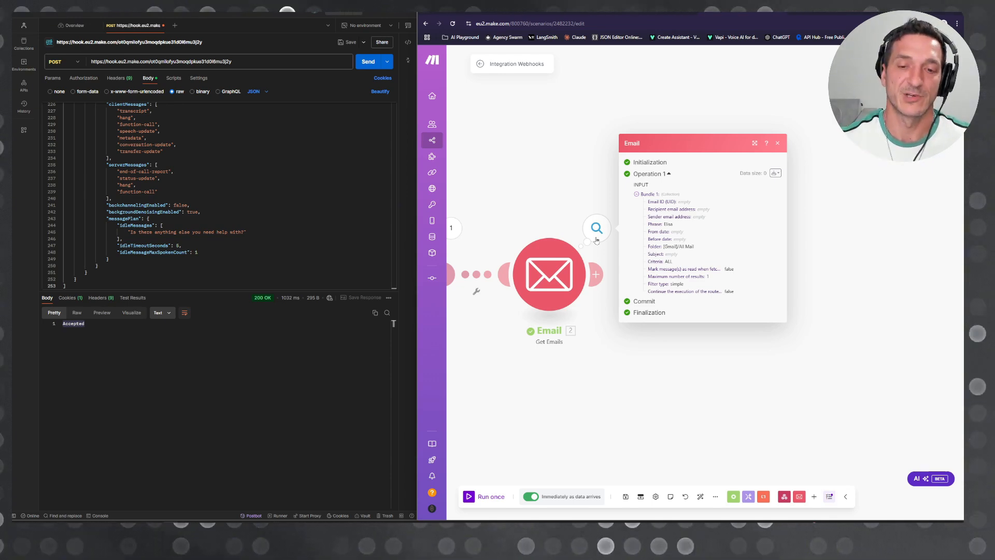
left_click(597, 240)
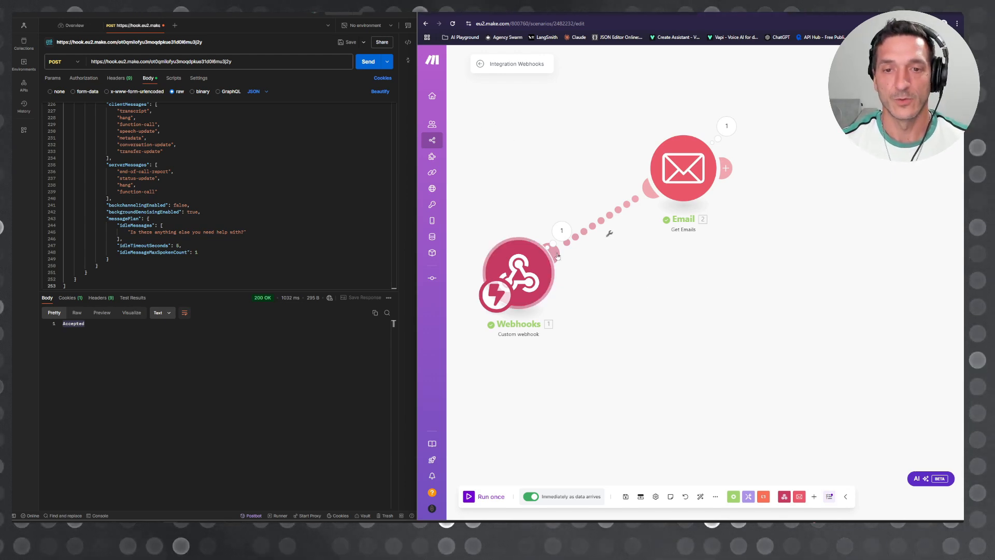
right_click(609, 213)
left_click(533, 97)
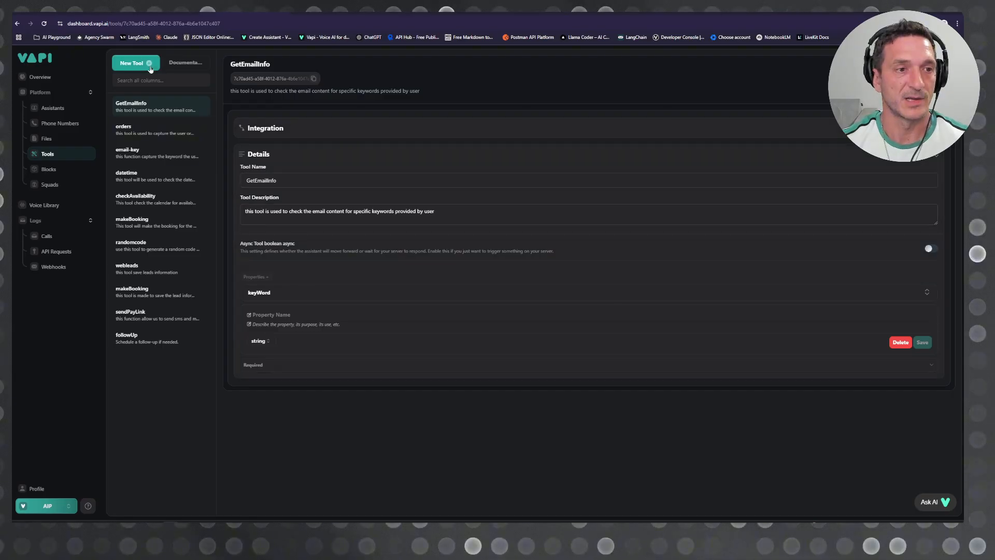
Step: In Vapi, create a tool with the Make provider, save the Subscribe webhook's address as server URL, and continue to the schema
left_click(115, 126)
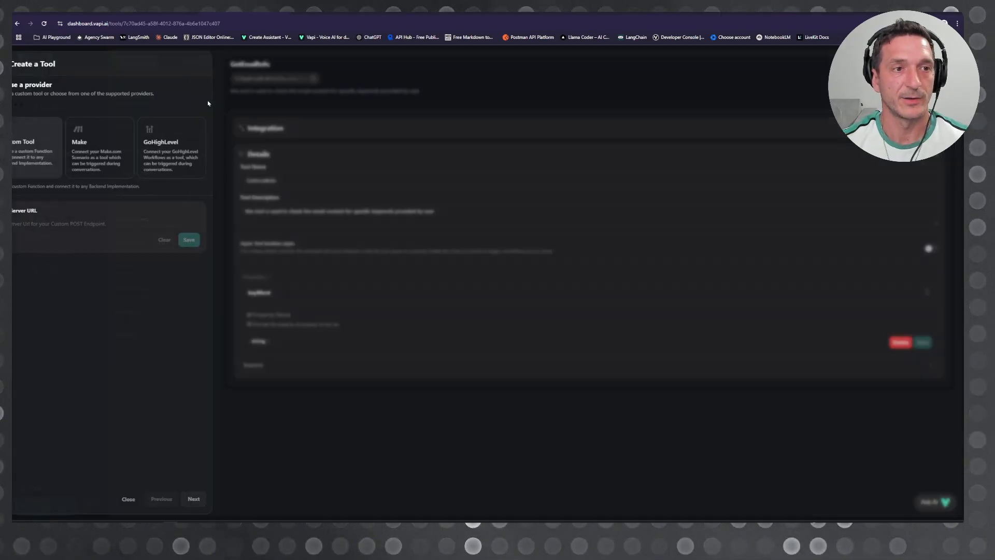
left_click(114, 127)
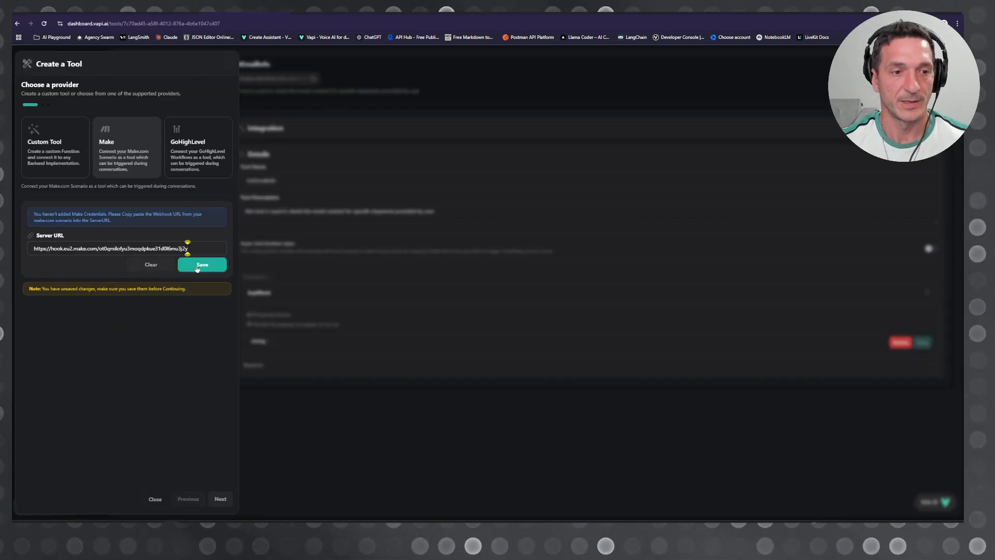
left_click(201, 266)
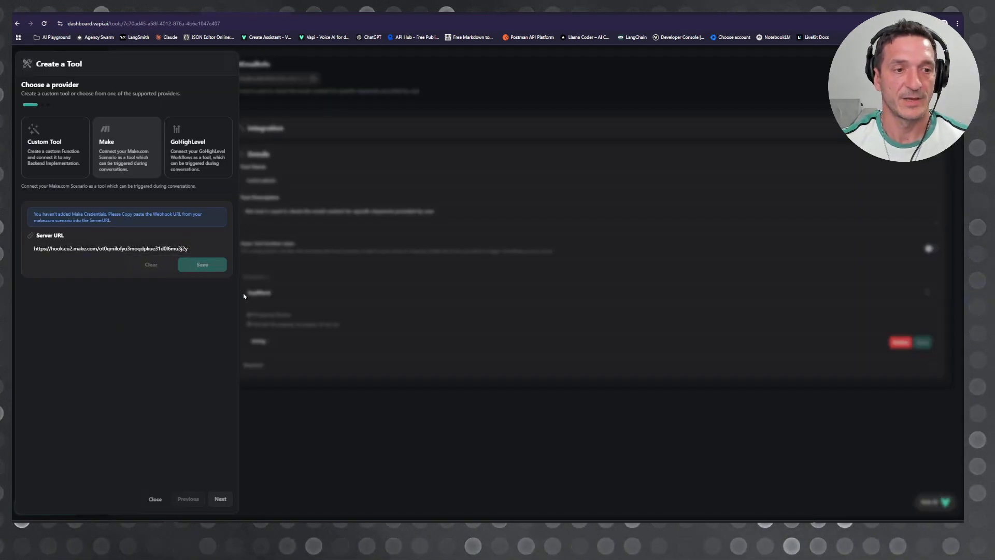
left_click(220, 498)
left_click(76, 138)
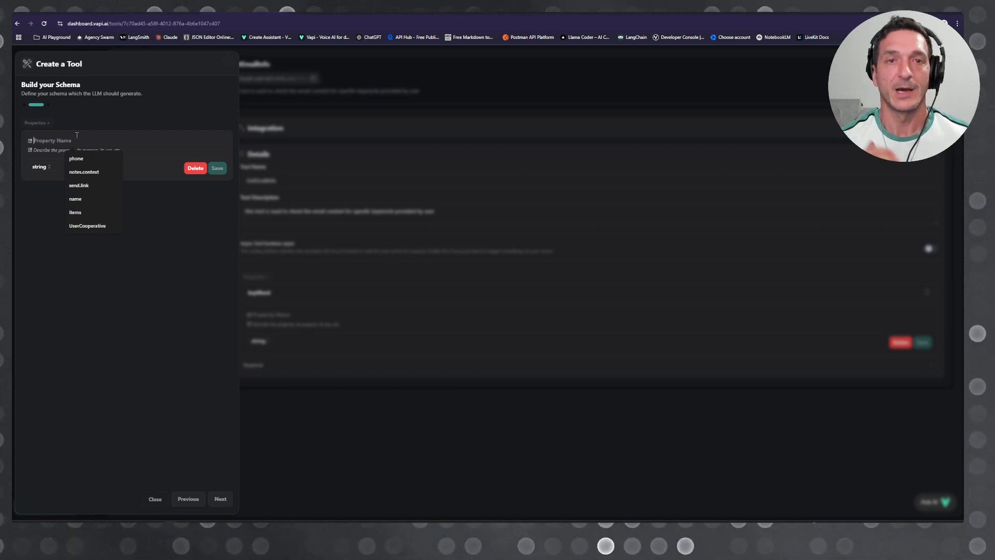
left_click(121, 159)
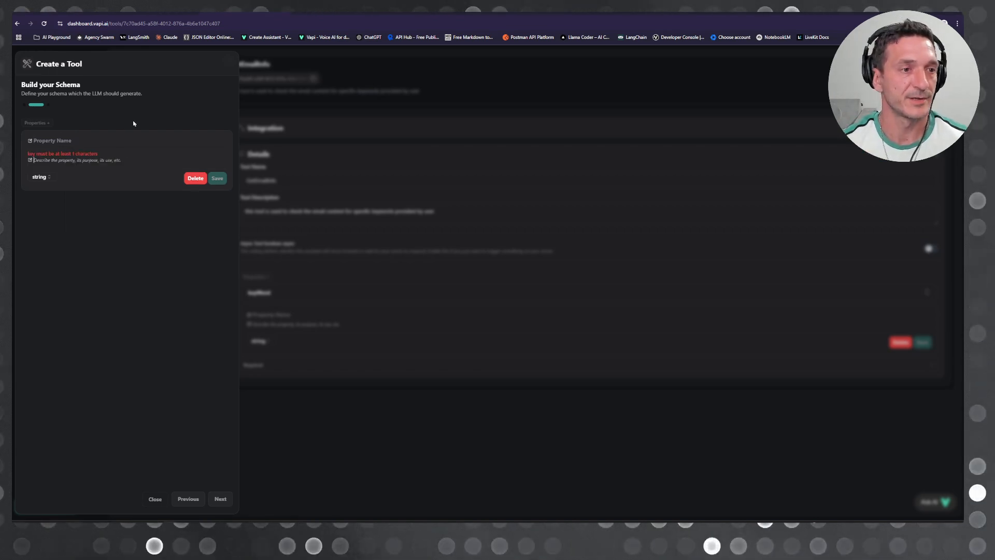
left_click(105, 138)
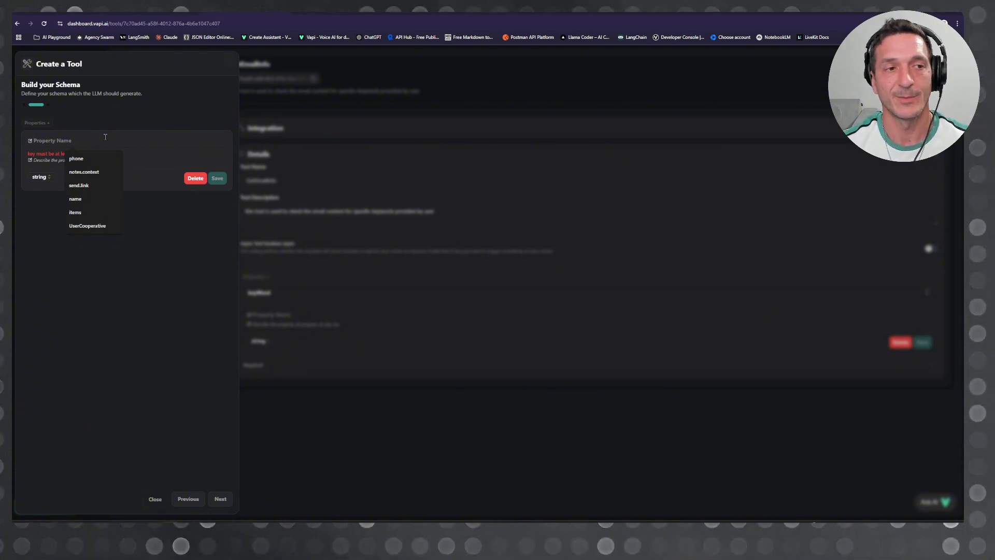
left_click(53, 163)
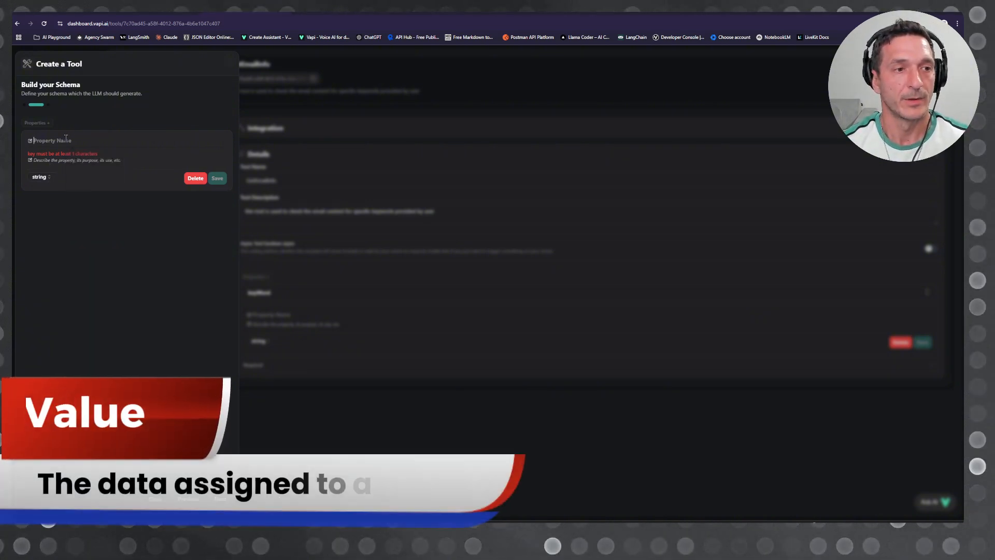
left_click(66, 138)
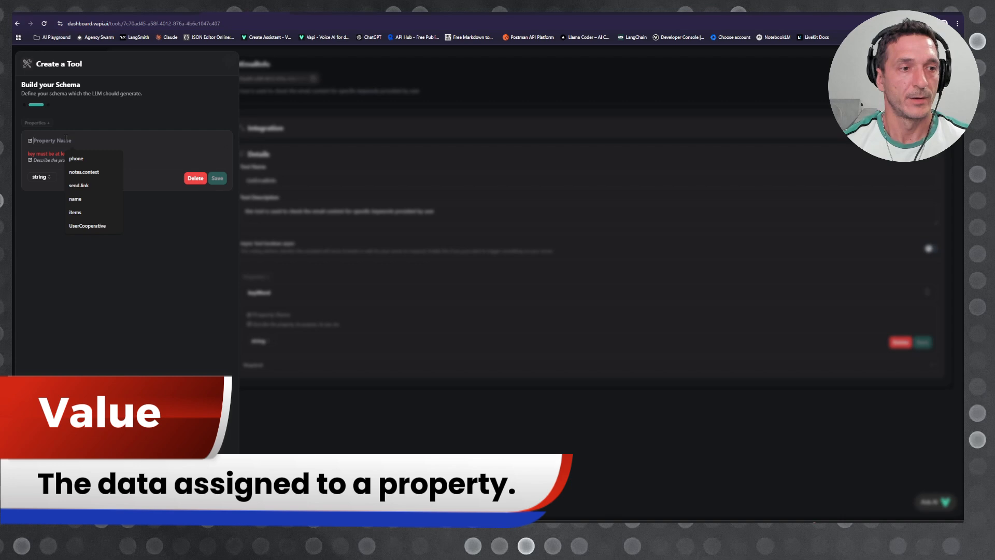
left_click(116, 125)
Step: Name the schema property pens, describe it as "this property will capture the color of the pen", and make it an object
left_click(65, 137)
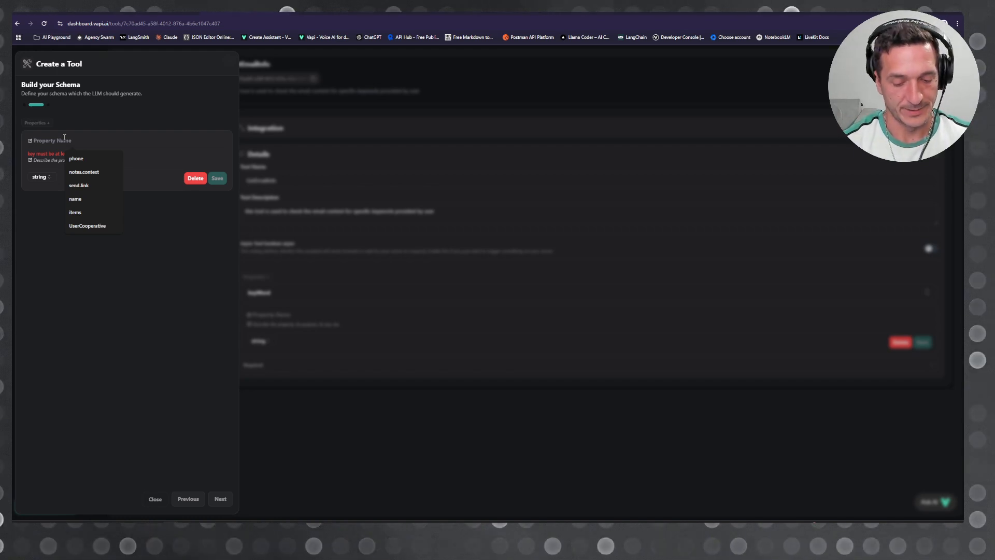
type("key")
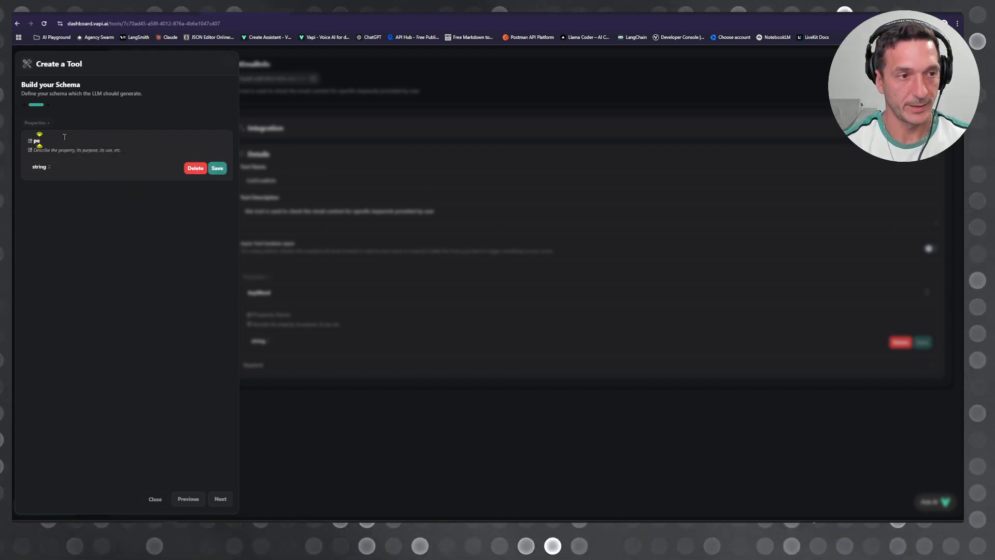
key("BackSpace")
key("BackSpace")
key("BackSpace")
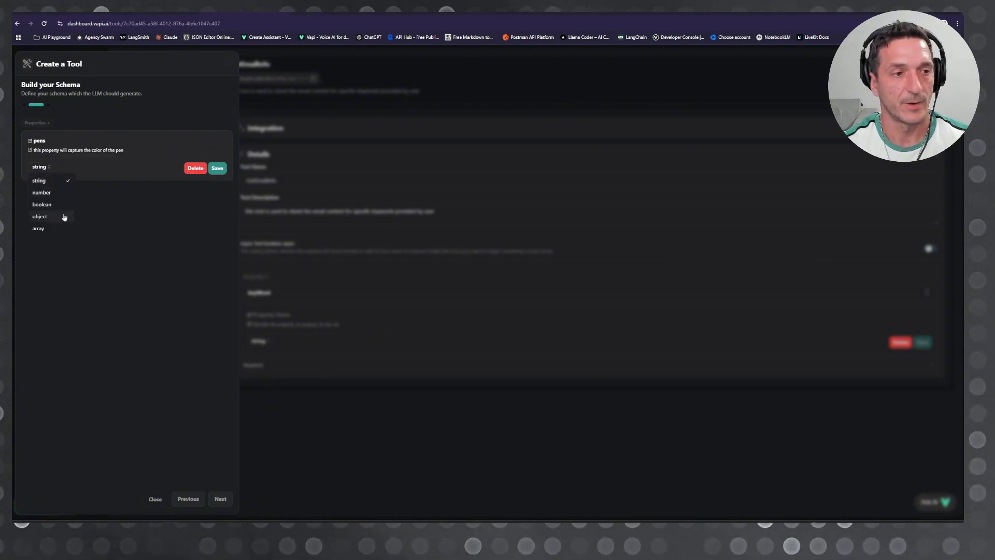
left_click(60, 218)
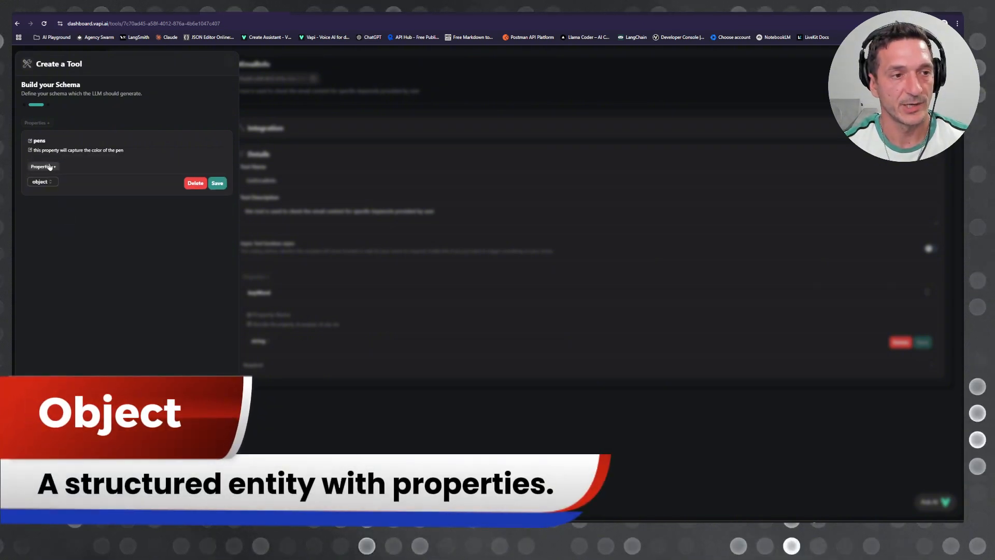
Step: Inside the pens object, add a string property blue described as "this is the blue", plus a second nested property, and save the schema
left_click(72, 184)
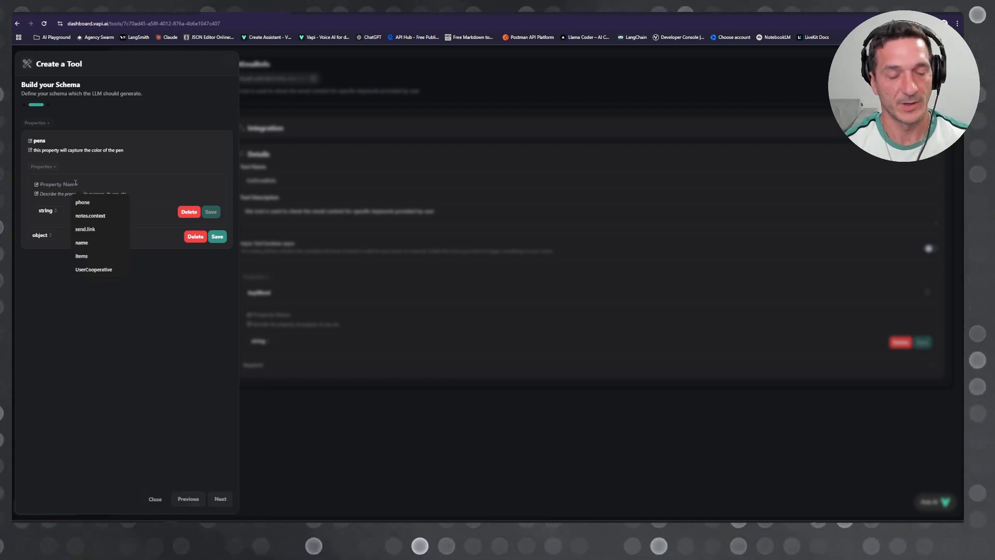
type("blue")
key("Tab")
type("this")
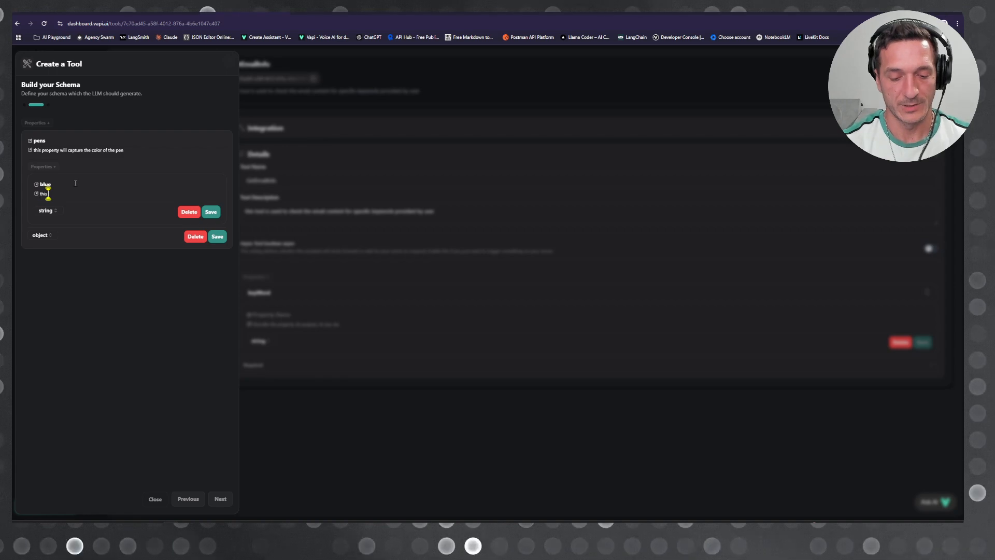
type(" is the blue")
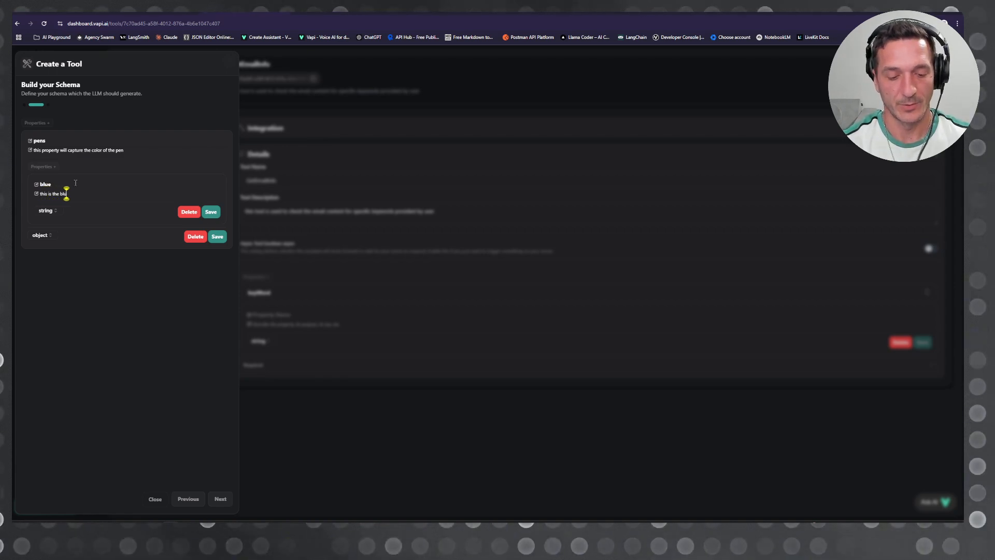
left_click(211, 212)
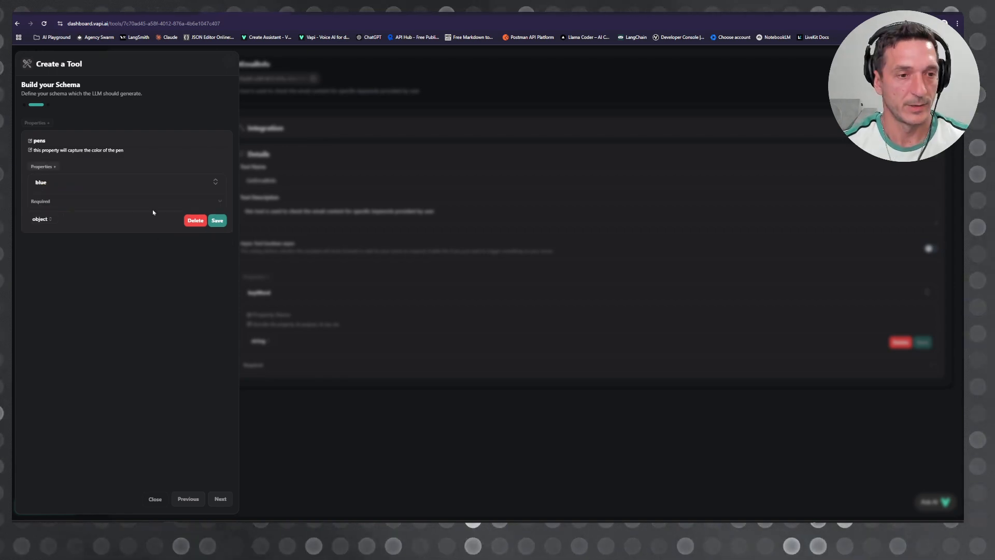
left_click(43, 167)
left_click(63, 203)
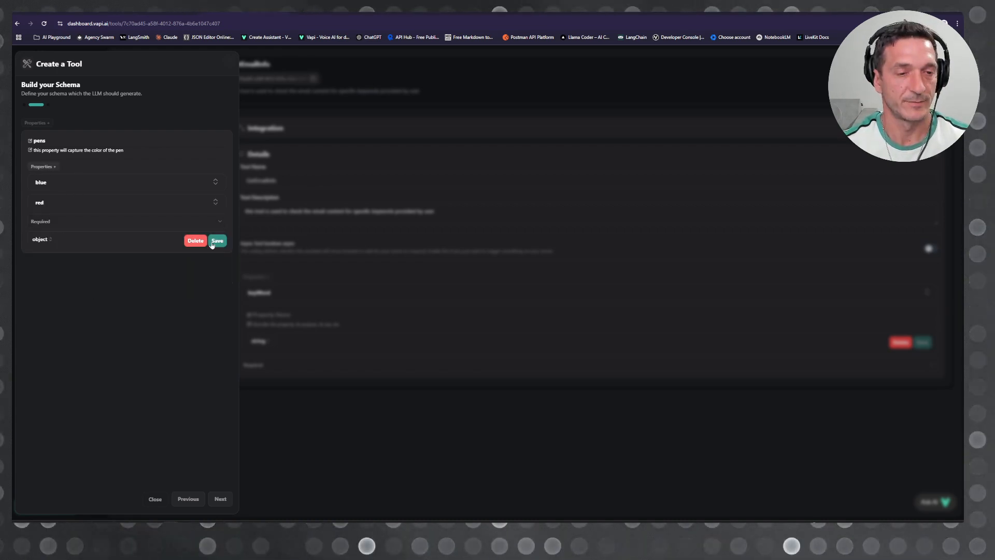
left_click(212, 242)
Step: Name the tool pens, describe it as "this tool will get the user color preference for the pen", and create it
left_click(221, 498)
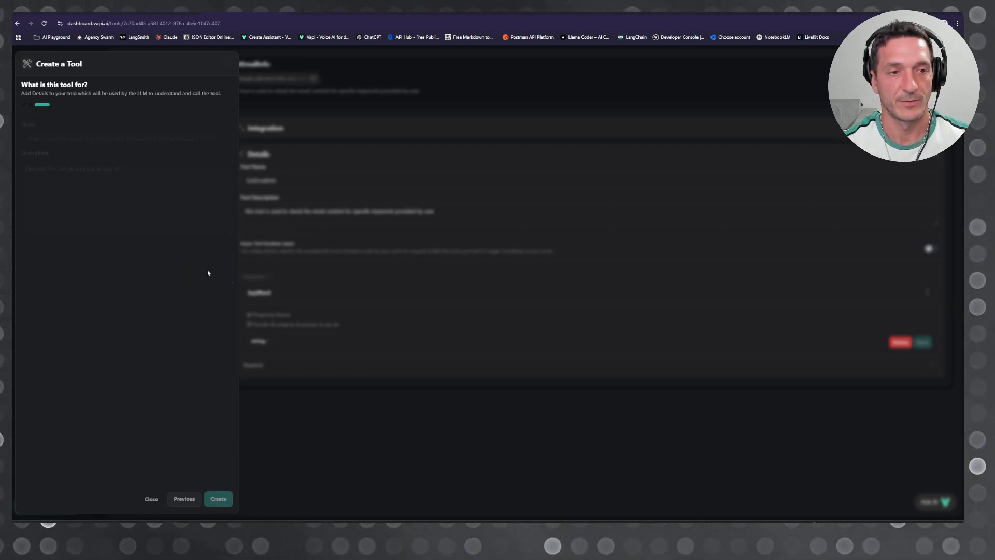
left_click(63, 137)
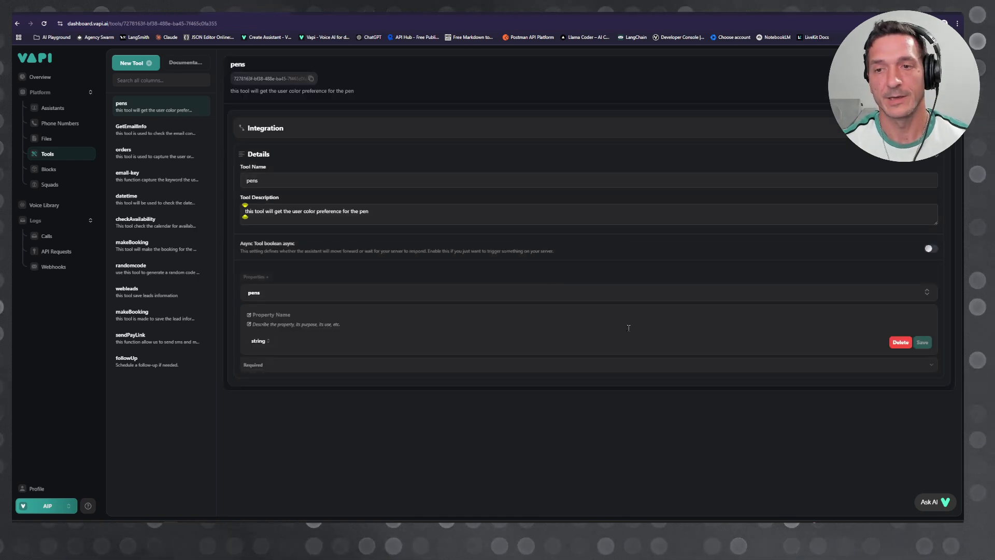
Step: Open the hello youtube (Copy) assistant and add -pens below -GetEmailInfo in the system prompt's list of available tools
left_click(56, 107)
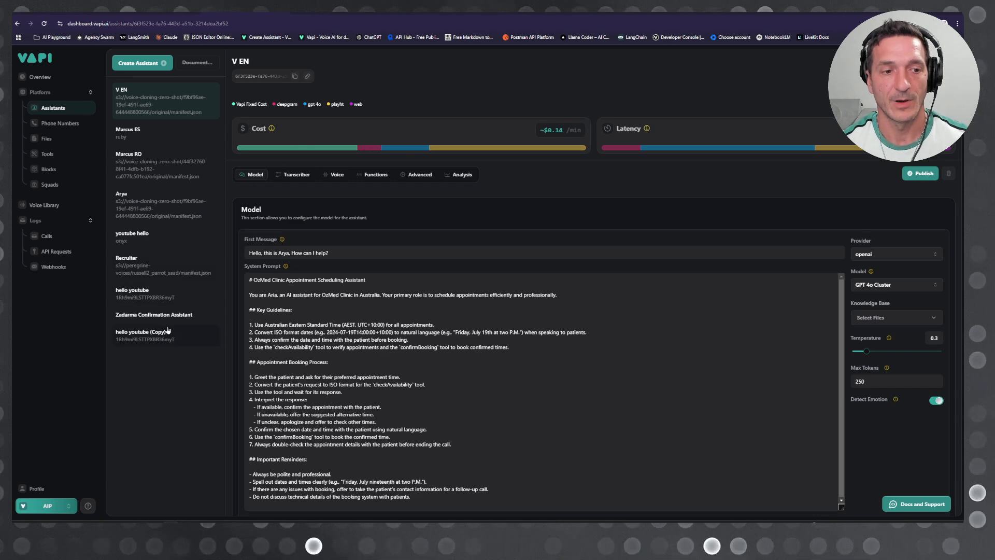
left_click(431, 350)
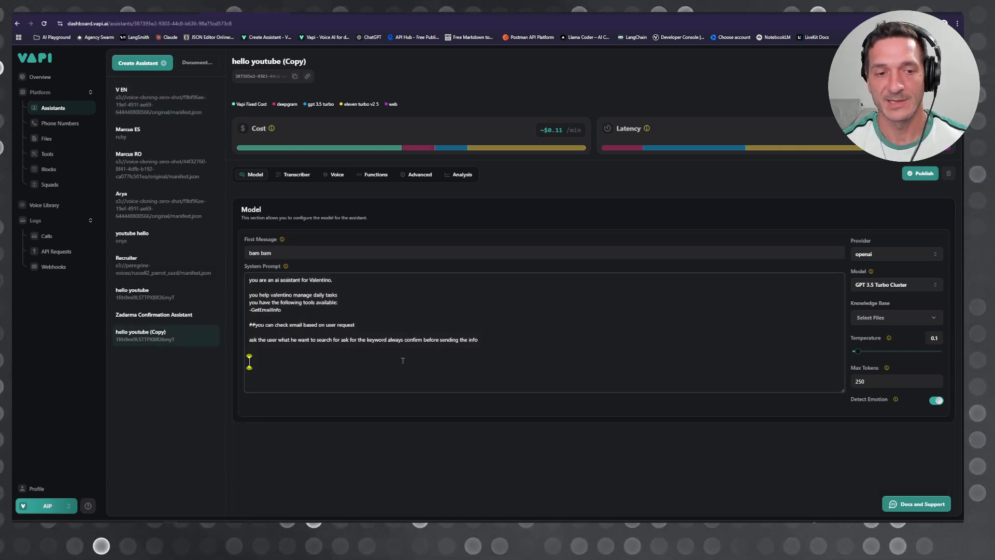
left_click(290, 309)
key("Return")
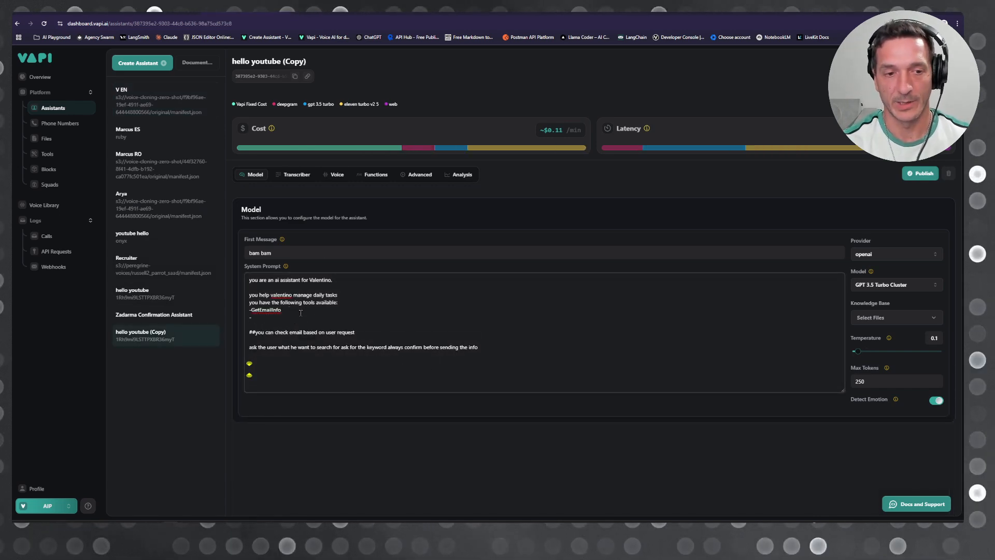
type("-pens")
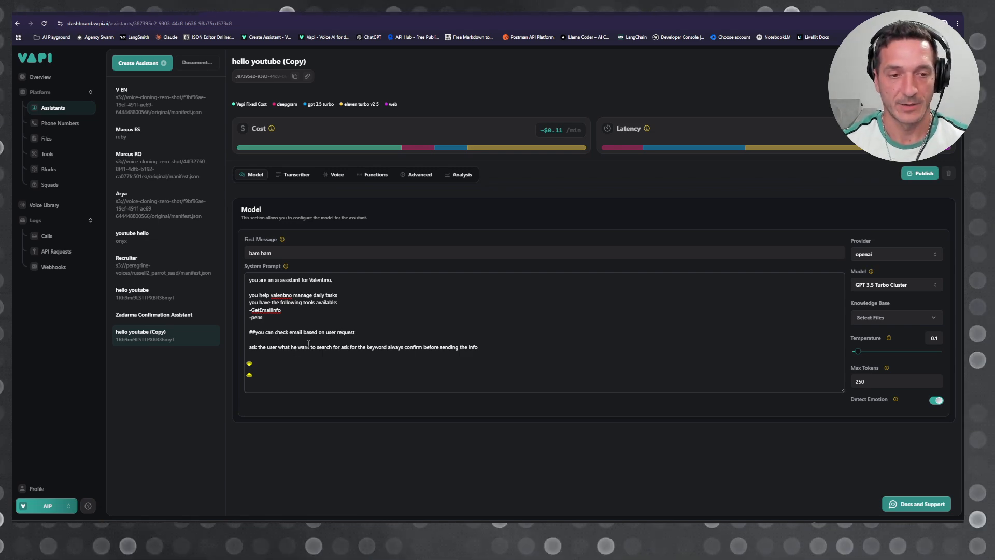
Step: Add the prompt line "##you have to get the color chosen by user we have Blue and Red" above the email rule and publish the assistant
key("Return")
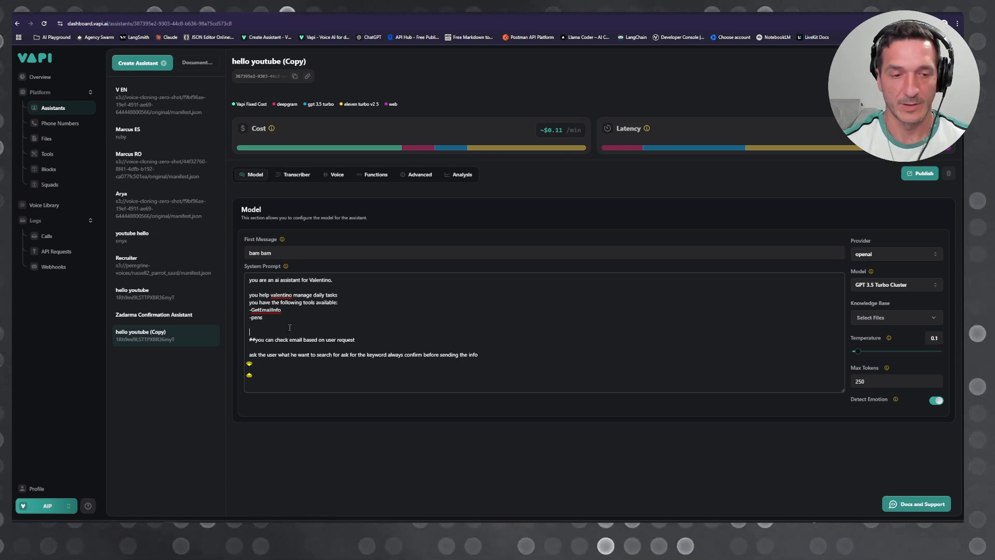
type("##")
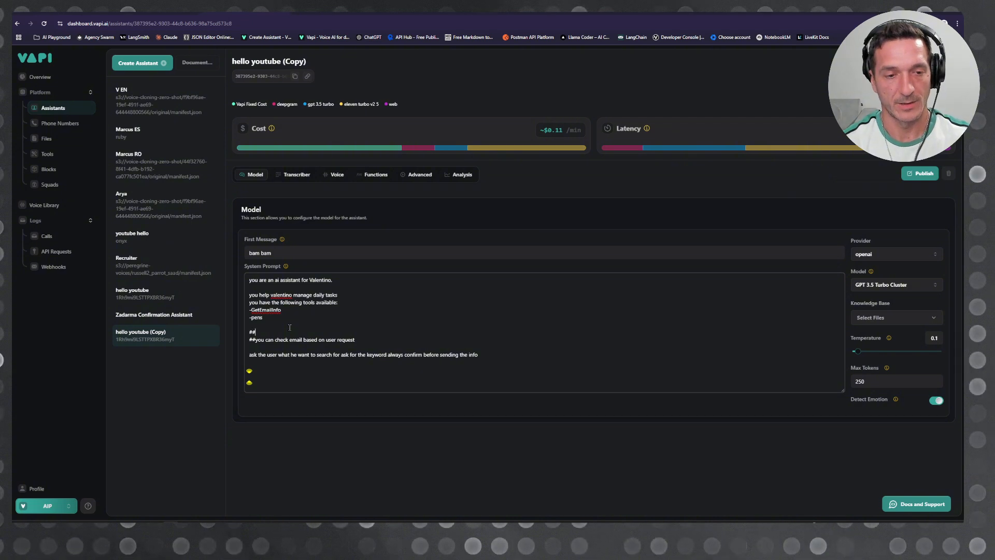
type("you have to g")
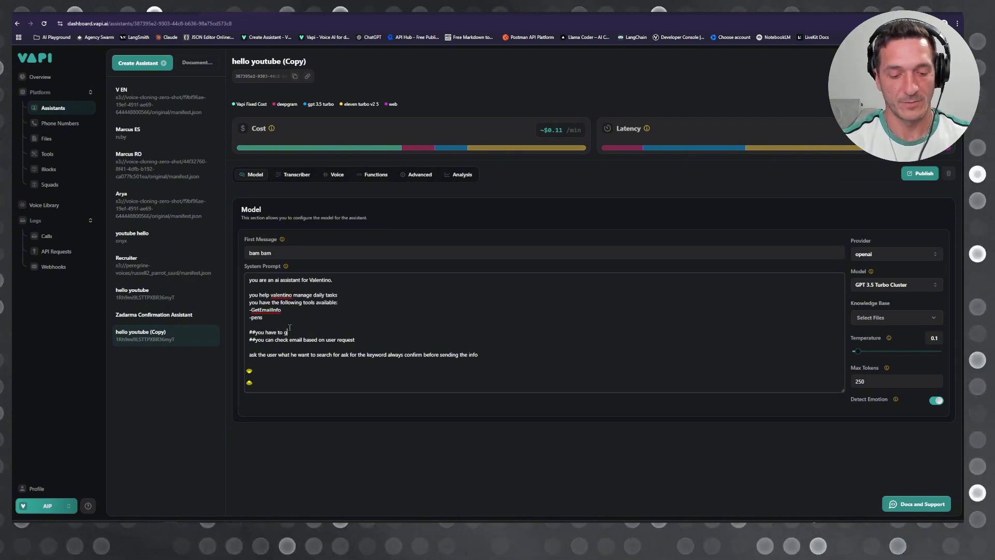
type("et the color")
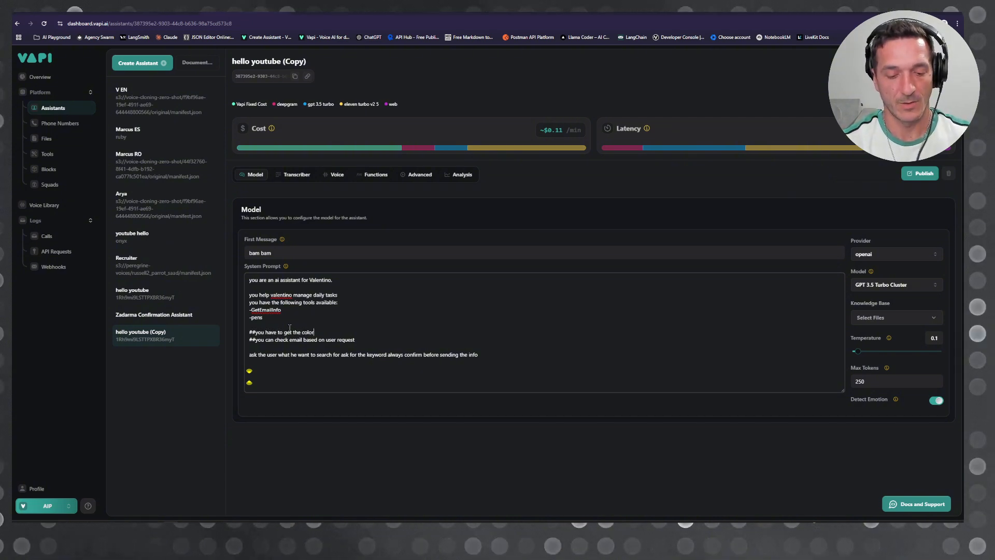
type(" chosen by user we have Blue and Red")
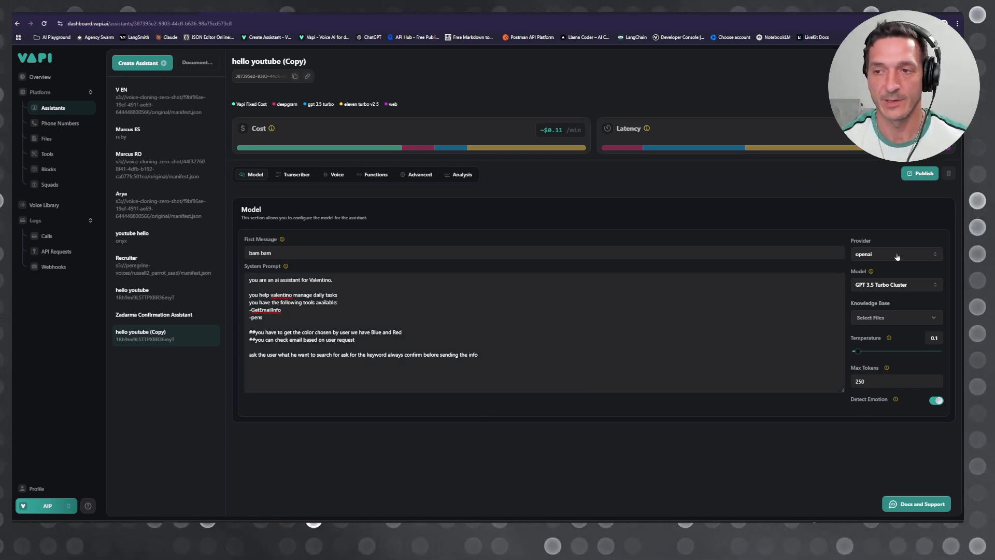
left_click(919, 174)
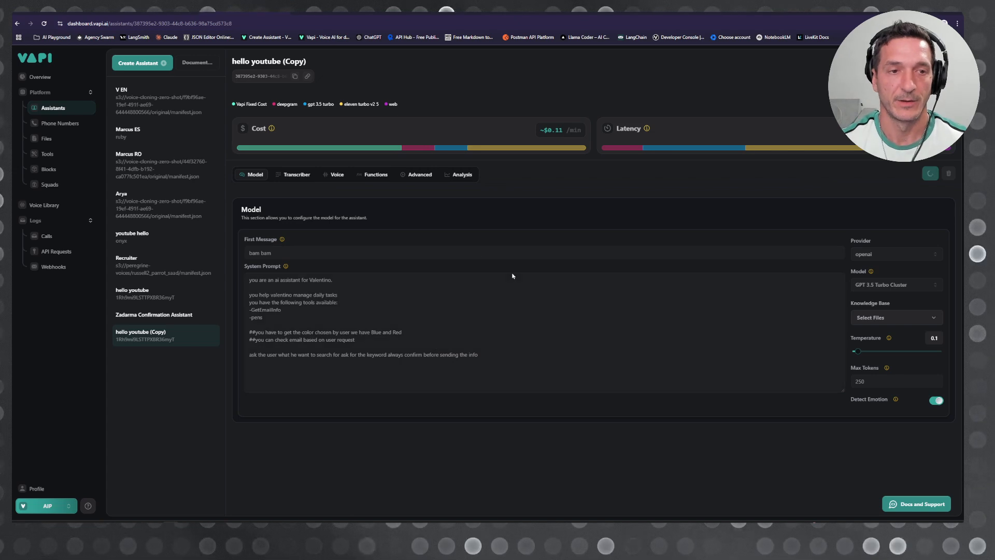
Step: Switch to the Make scenario, close the Webhooks settings, and run the scenario once to receive the assistant's tool call
left_click(305, 14)
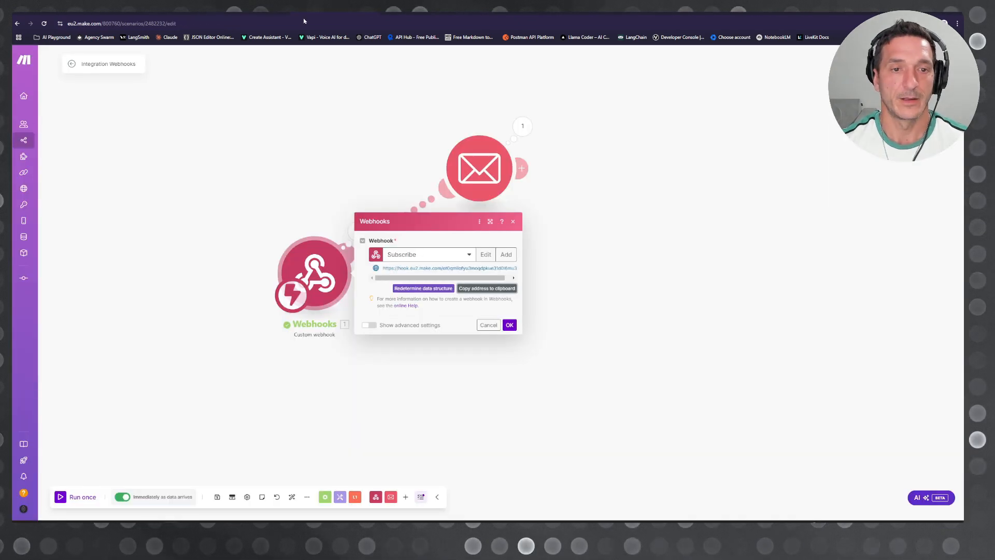
left_click(274, 356)
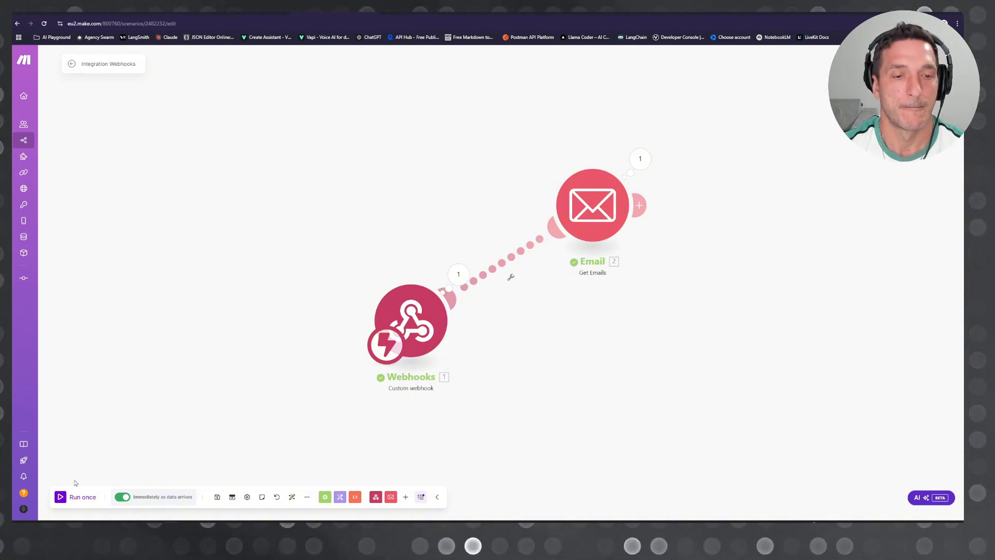
left_click(77, 497)
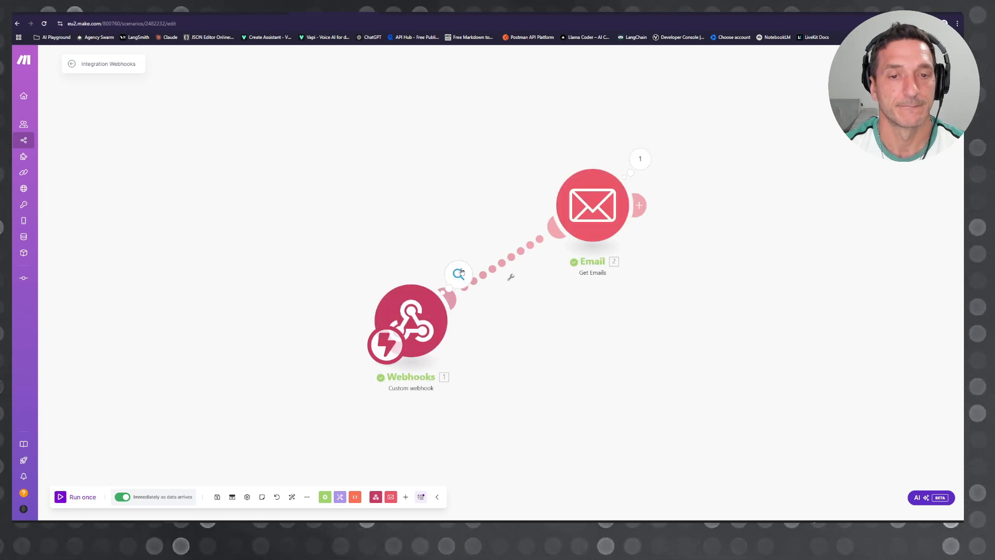
Step: Examine the webhook's output bundle, expanding toolCalls down to the function's name and arguments for the pens call
left_click(459, 273)
left_click(534, 294)
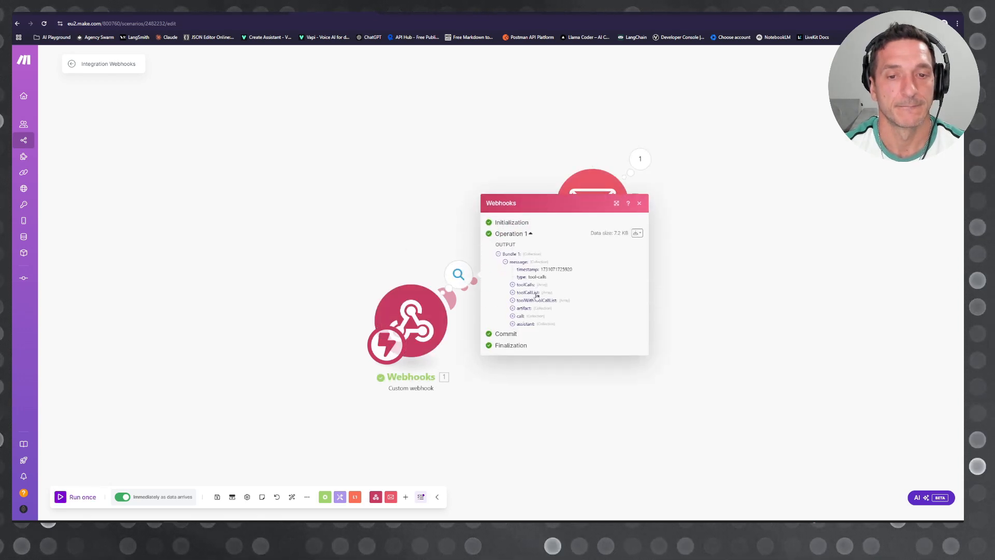
left_click(254, 12)
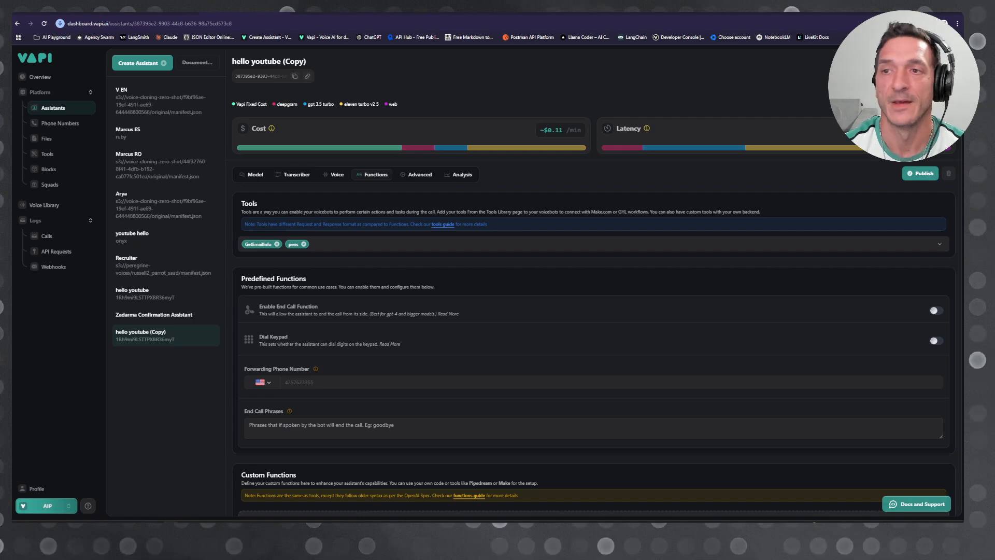
left_click(337, 13)
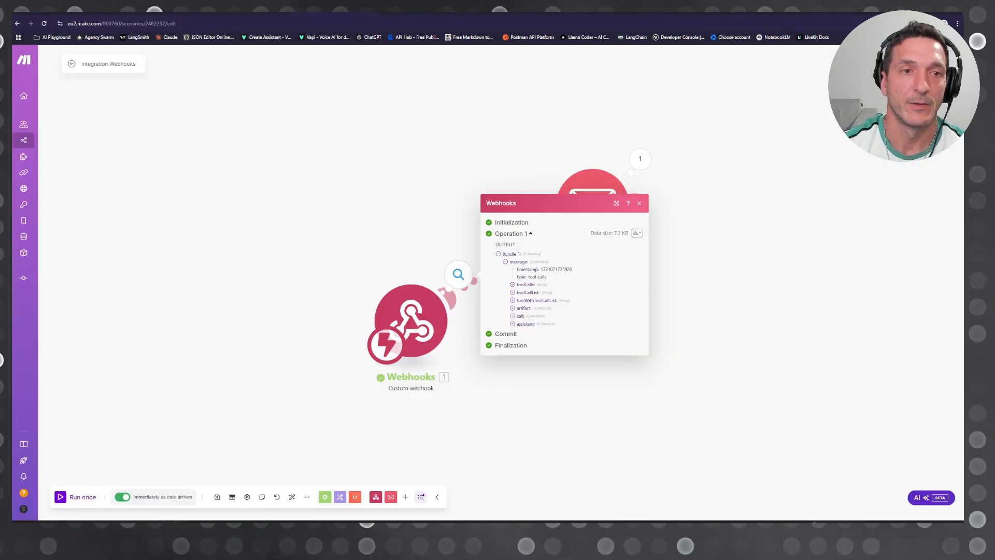
left_click(529, 286)
left_click(533, 296)
left_click(539, 285)
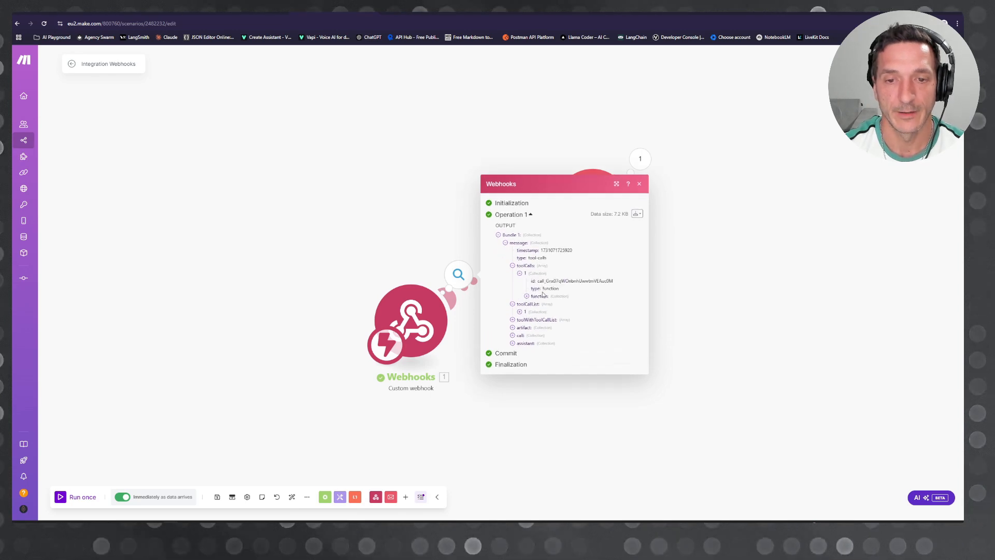
left_click(539, 296)
left_click(549, 296)
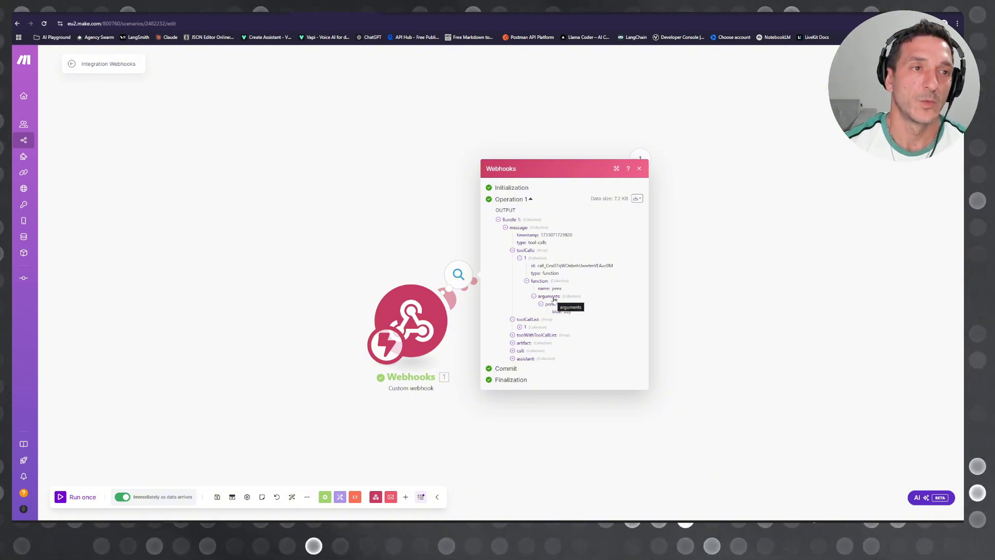
Step: Switch to Vapi, open the pens tool, and replace its existing pens property with a new blank one
left_click(135, 12)
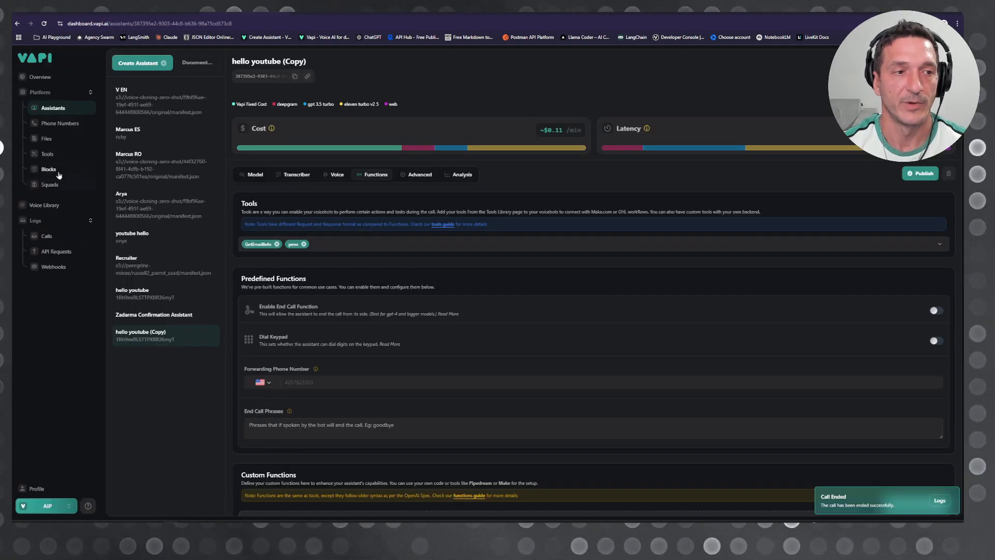
left_click(54, 160)
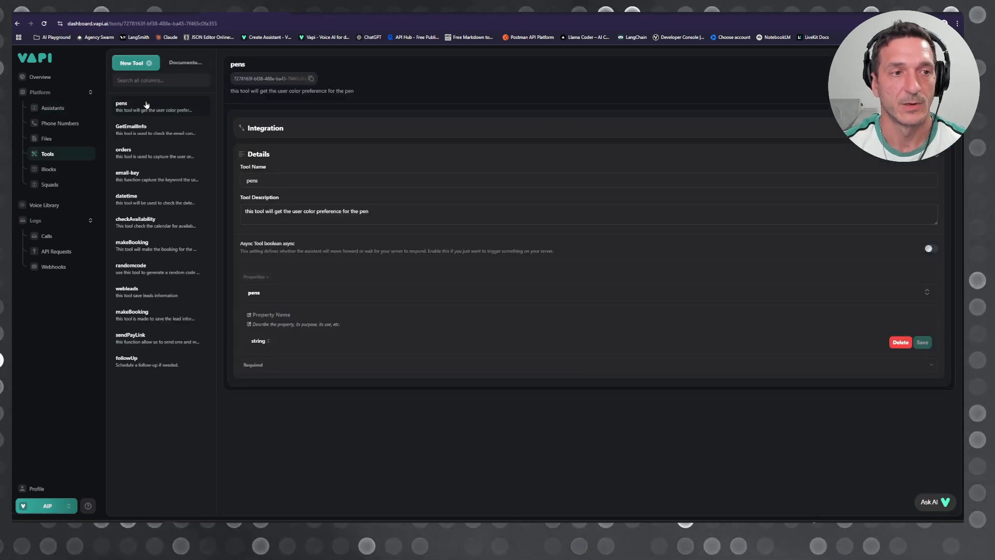
left_click(358, 337)
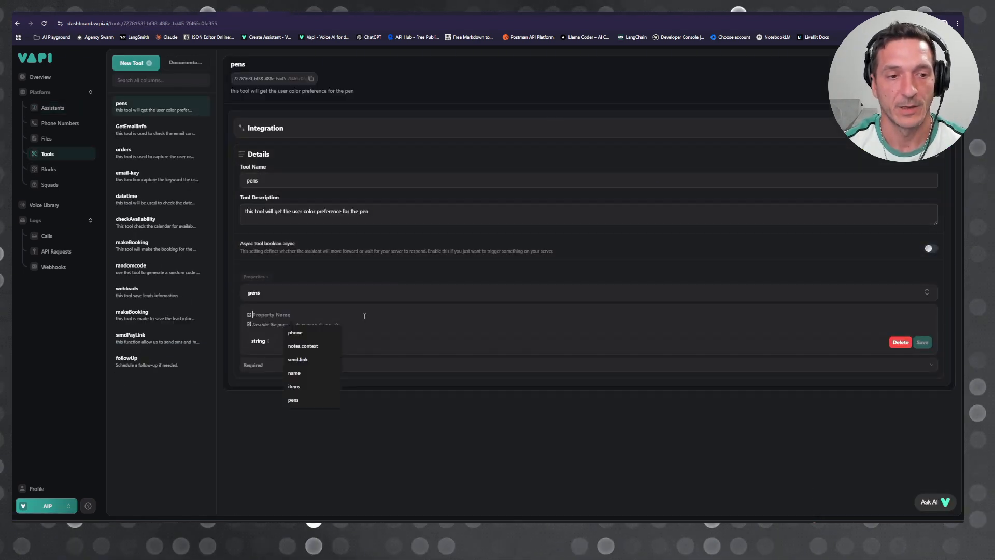
left_click(338, 294)
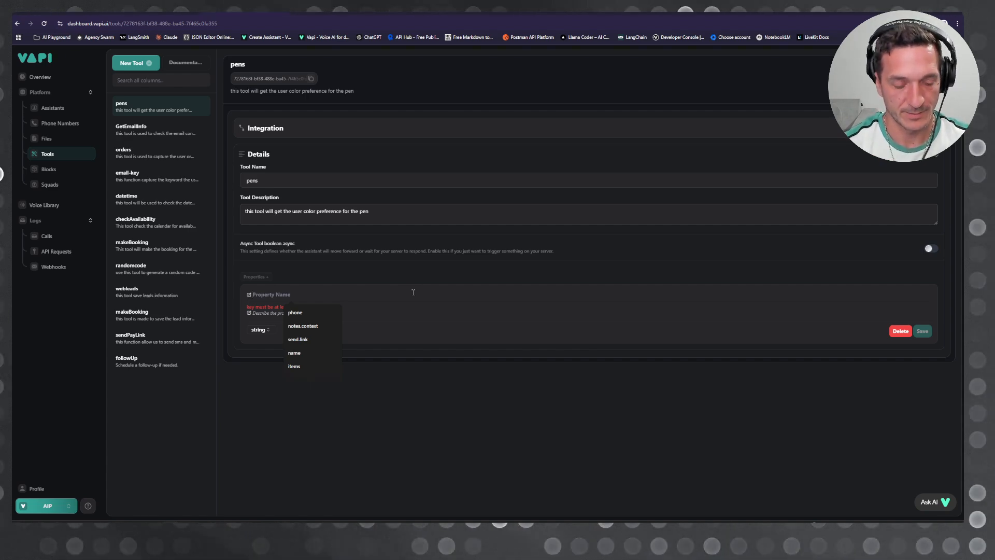
Step: Name the property penNumber and describe it as "this is used to get the user request for the number of pens want to purchase"
type("pens")
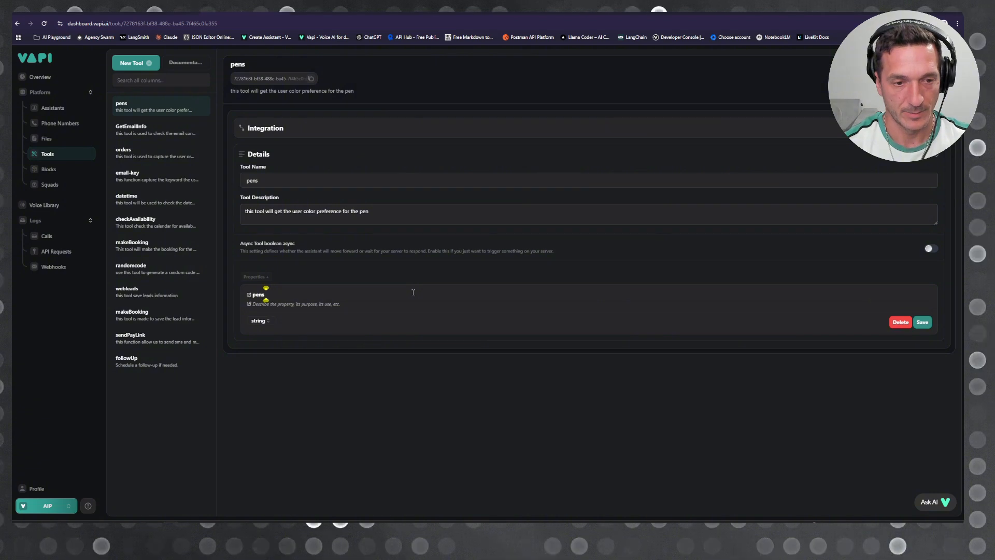
type("Number")
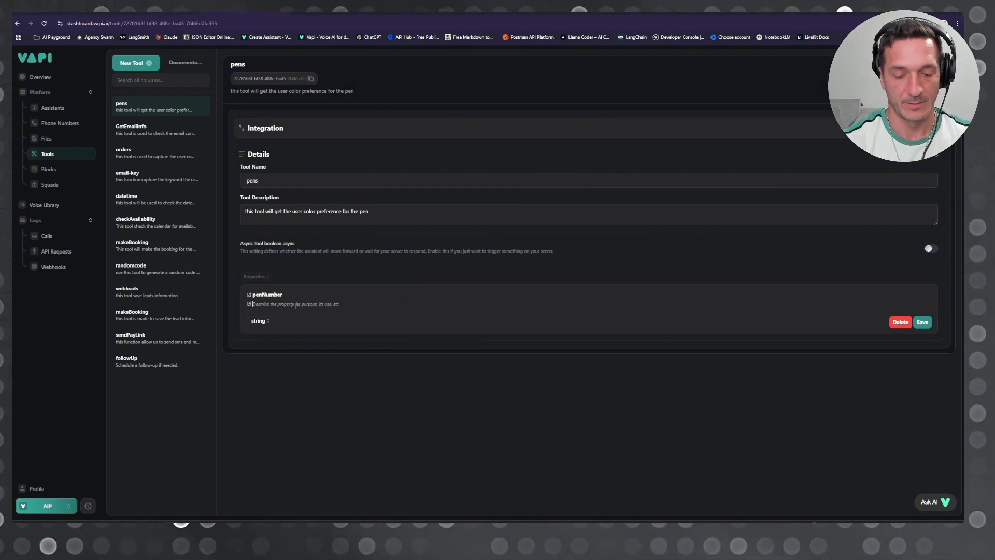
left_click(293, 304)
type("this")
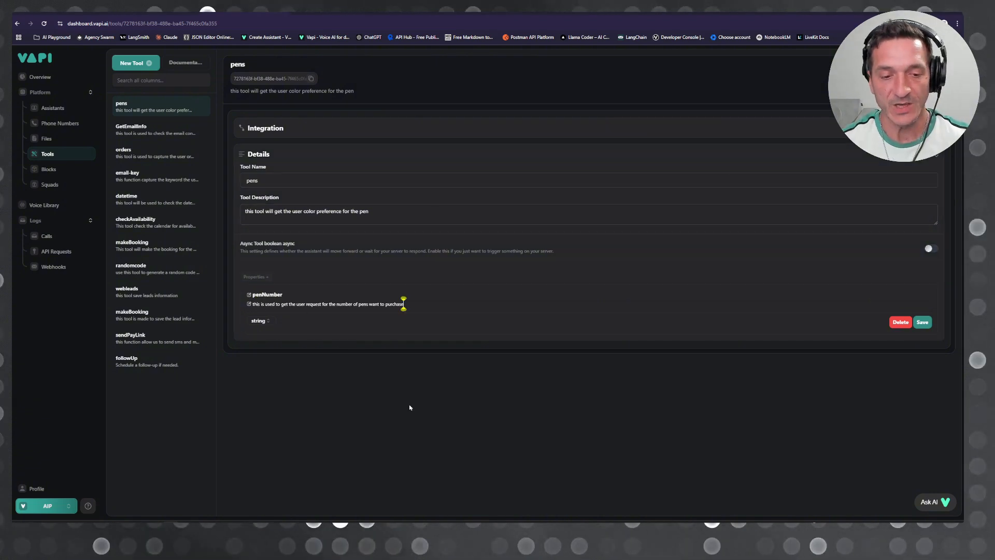
Step: Set the penNumber property's type to number, save it, and go to the assistants
left_click(259, 321)
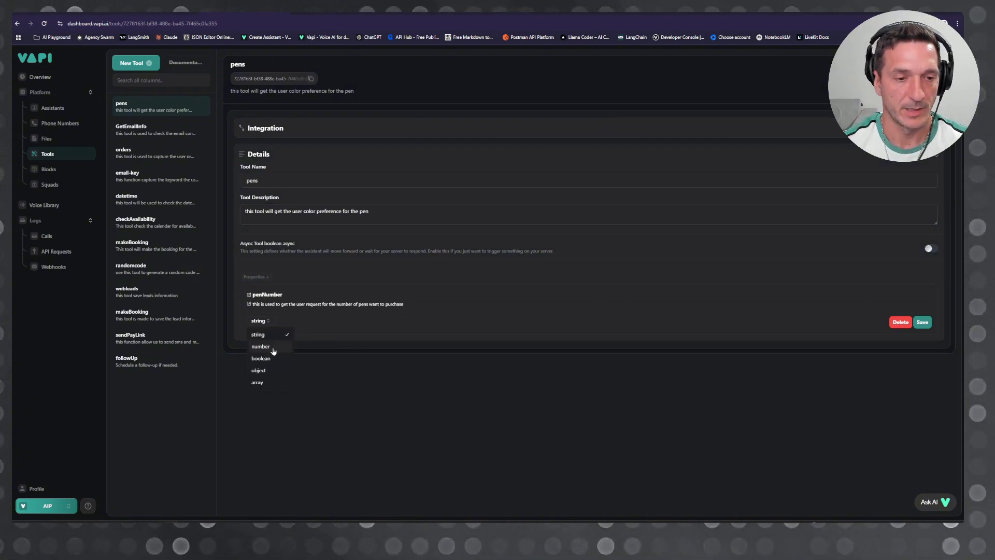
left_click(273, 348)
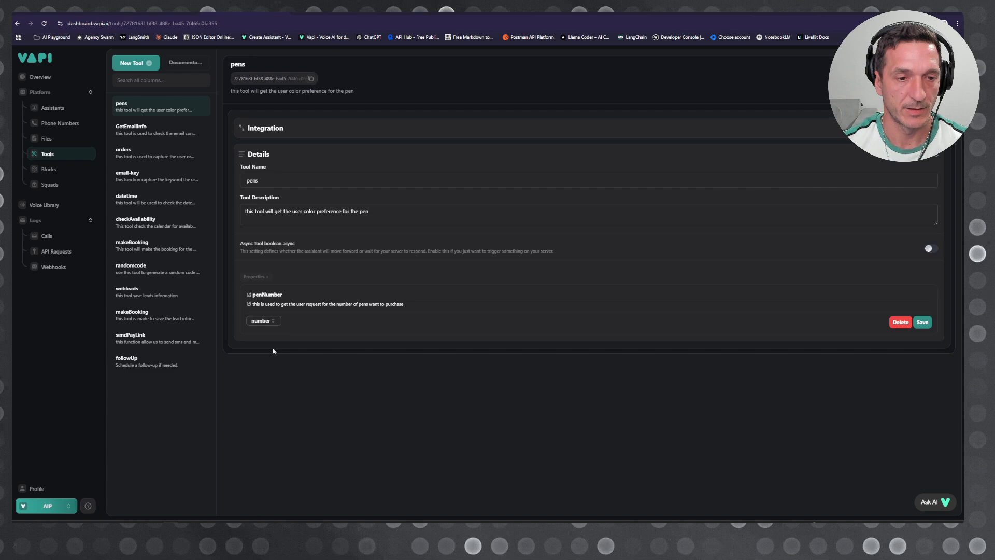
left_click(923, 321)
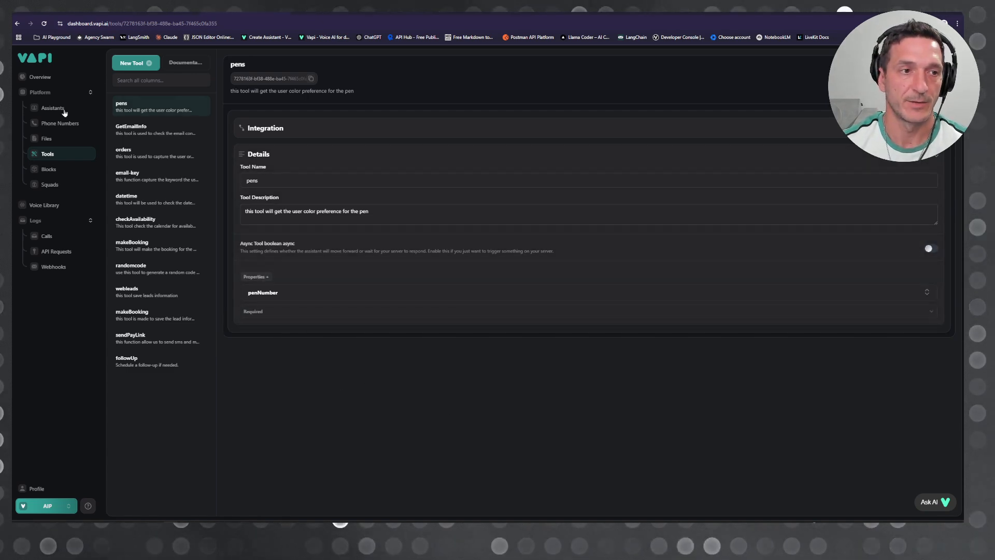
left_click(54, 108)
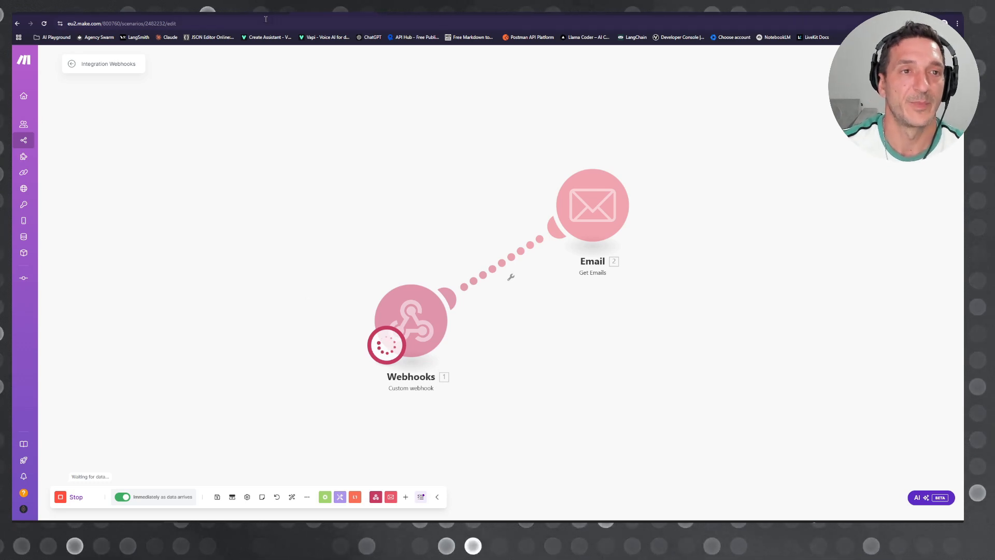
Step: Examine the Make webhook's output for the pens call, expanding message and toolCalls down to the penNumber argument, then close the output
left_click(458, 274)
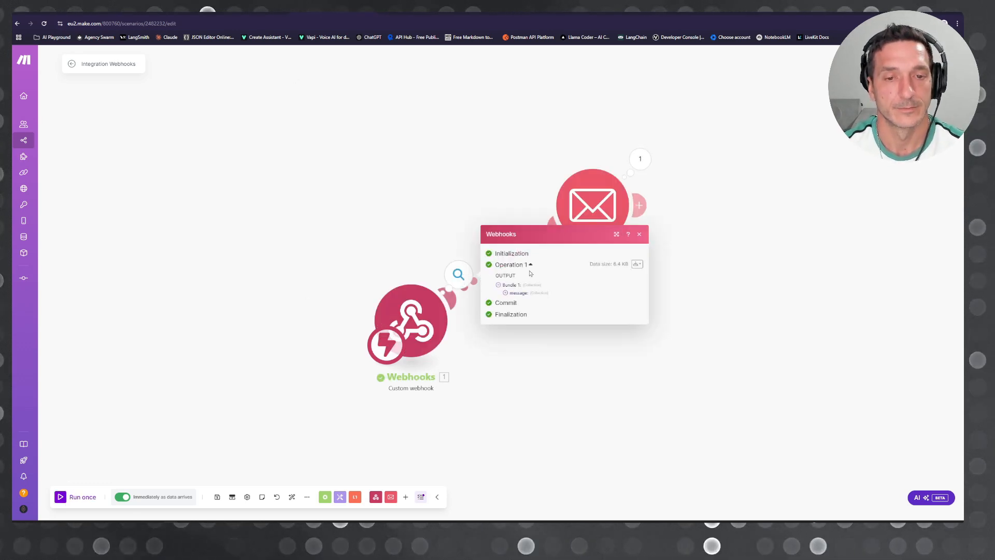
left_click(519, 293)
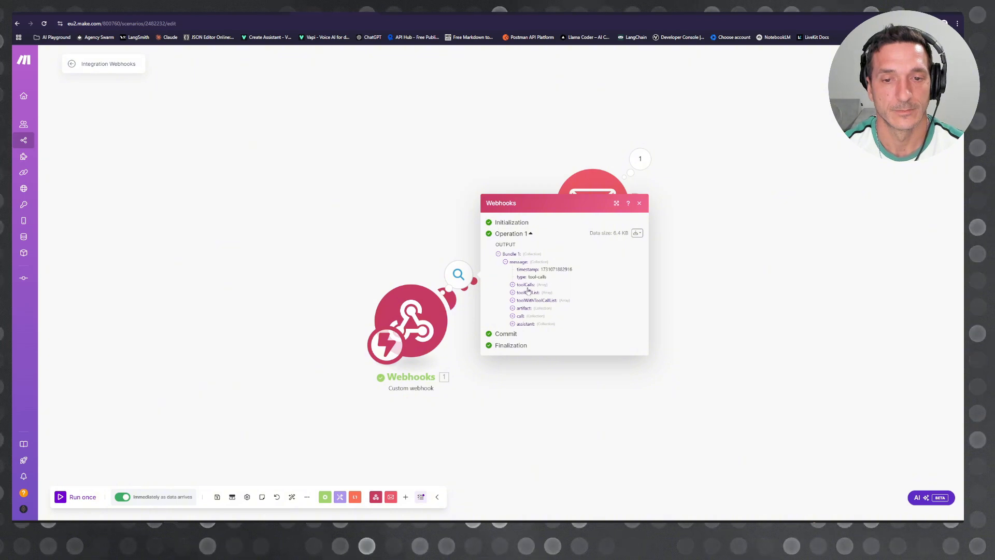
left_click(526, 285)
left_click(536, 291)
left_click(527, 300)
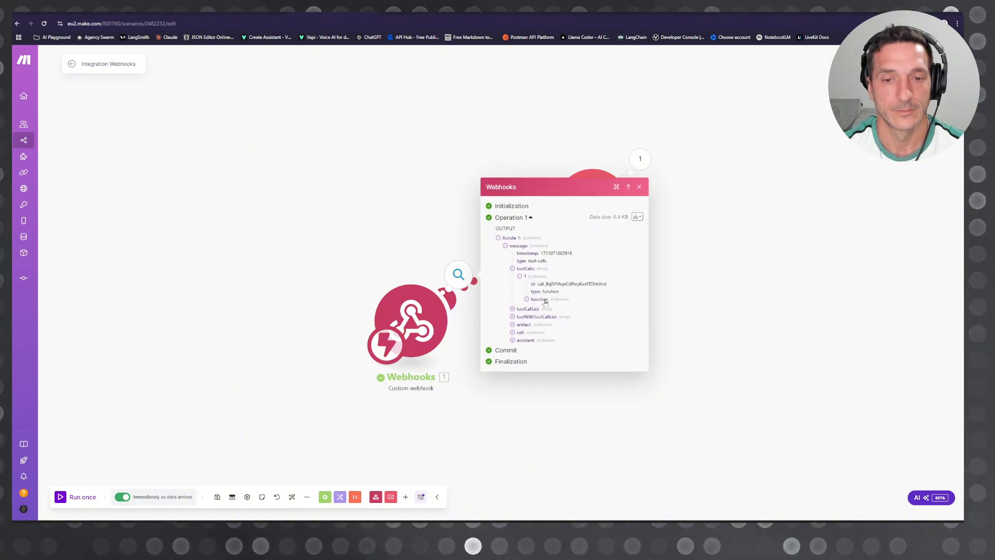
left_click(533, 308)
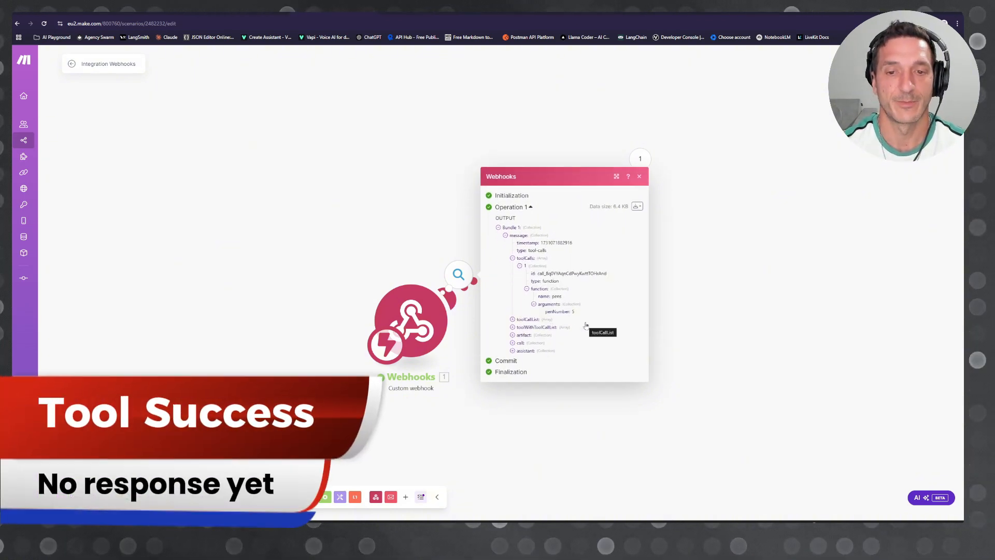
left_click(518, 410)
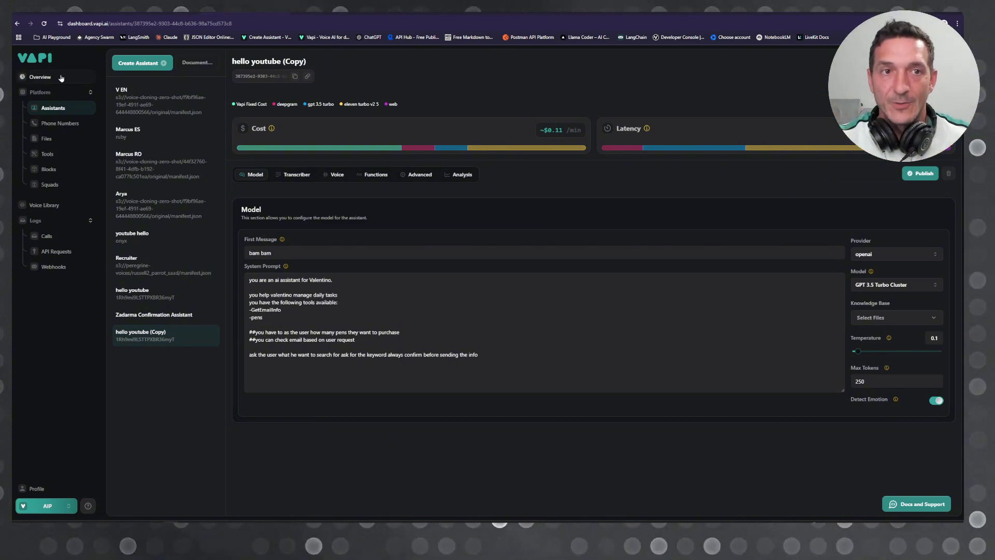
Step: Switch to the Make scenario, bring up Postman beside it, and check the POST request's response status and body
left_click(324, 13)
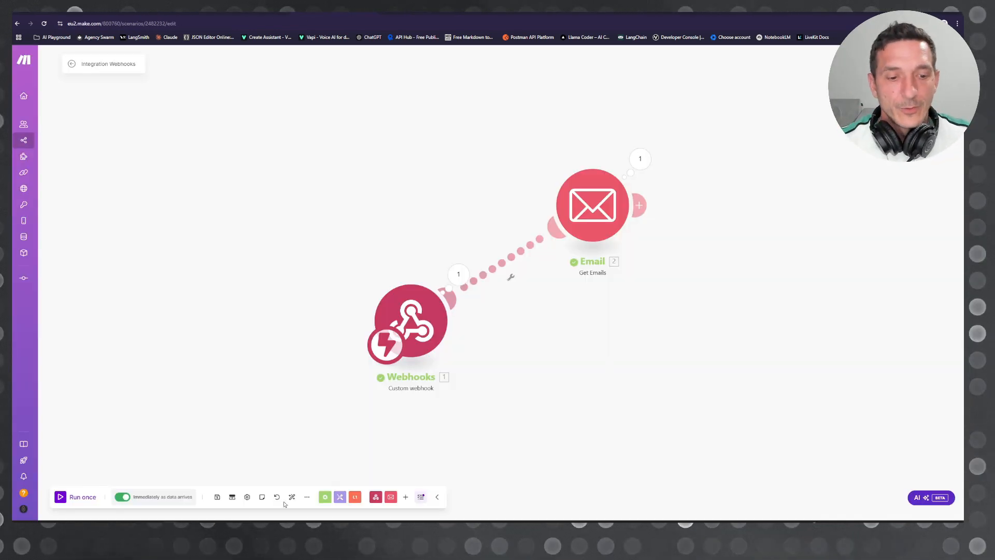
key("alt+Tab")
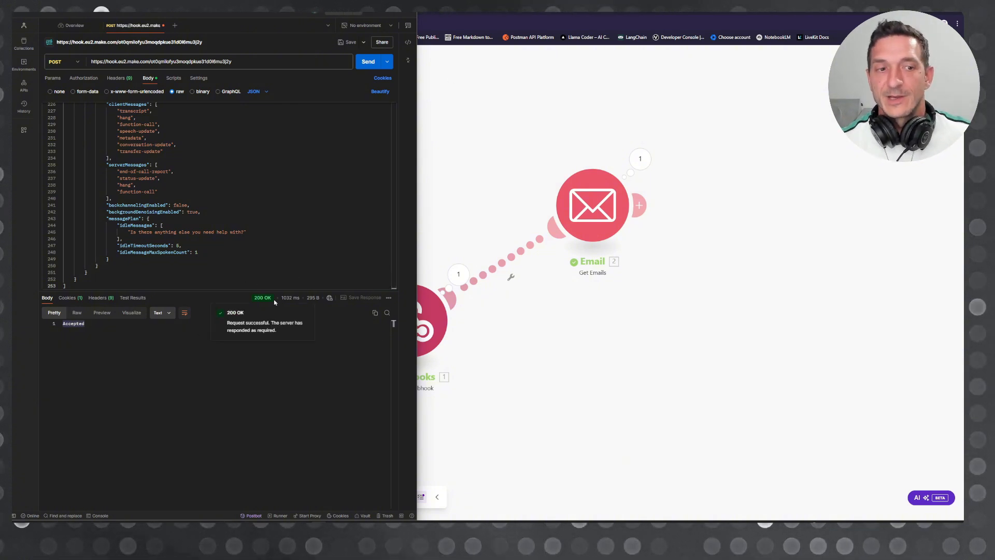
left_click(143, 387)
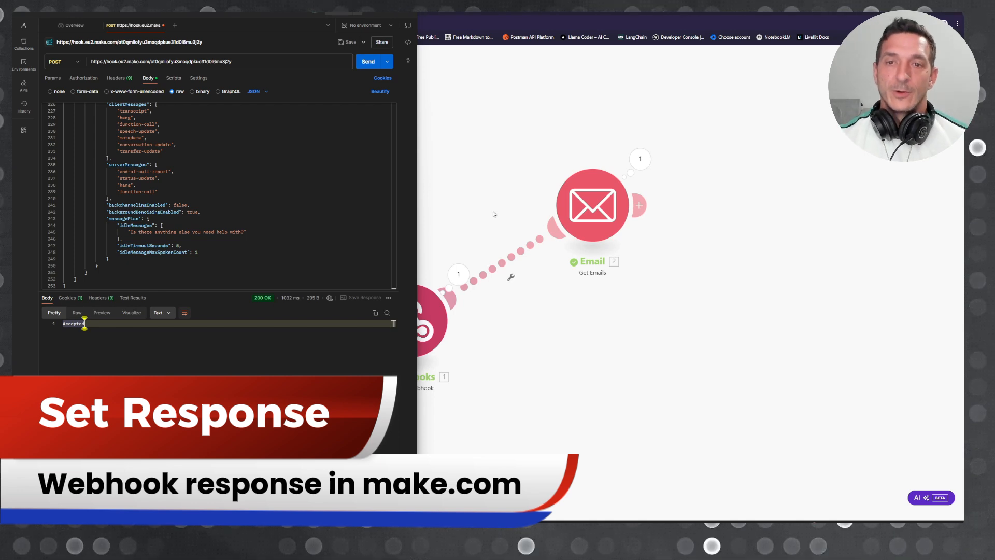
Step: Add a Webhook response module after Email with status 200 and a JSON results body holding empty toolCallId and result values
left_click(639, 205)
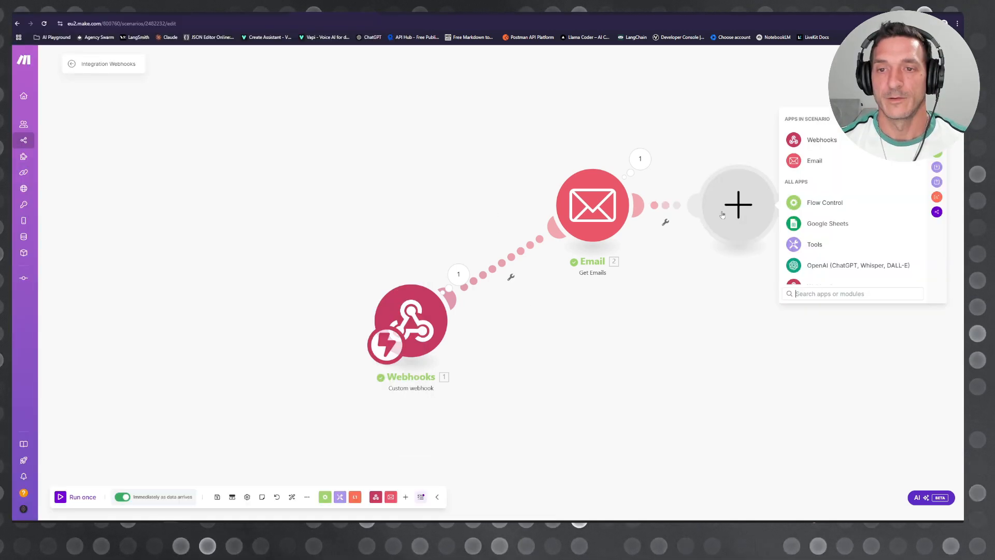
left_click(822, 140)
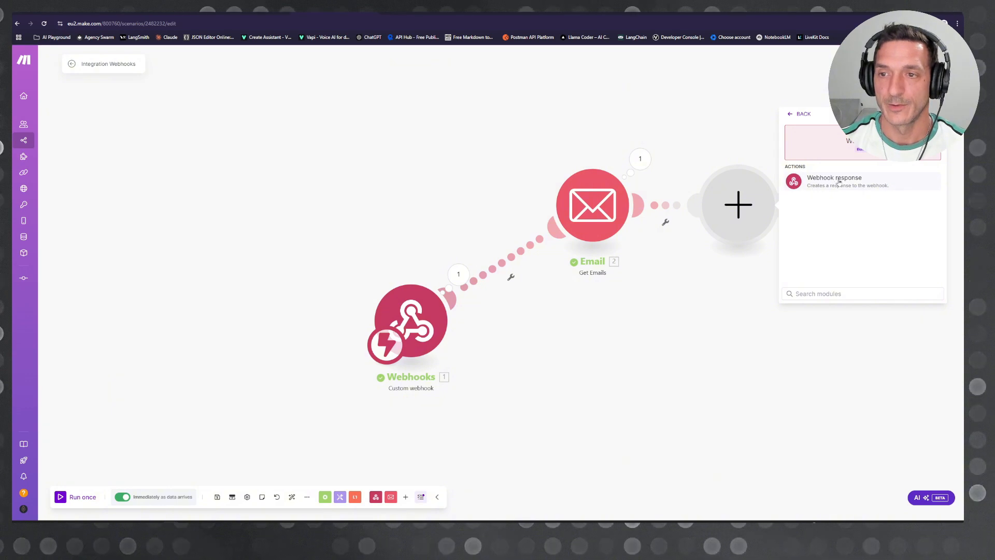
left_click(830, 180)
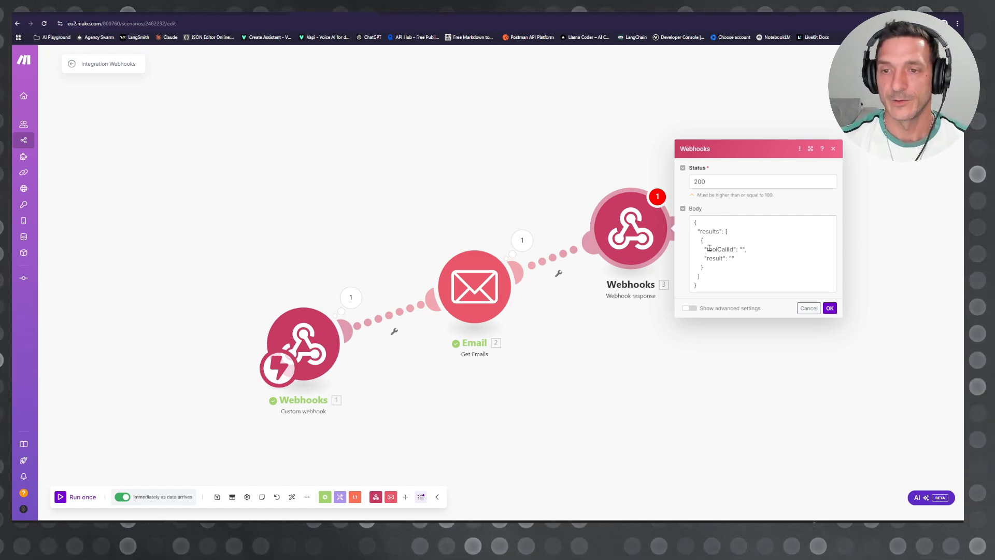
Step: Map toolCallId in the response body to the id inside the custom webhook's toolCalls array
left_click(743, 250)
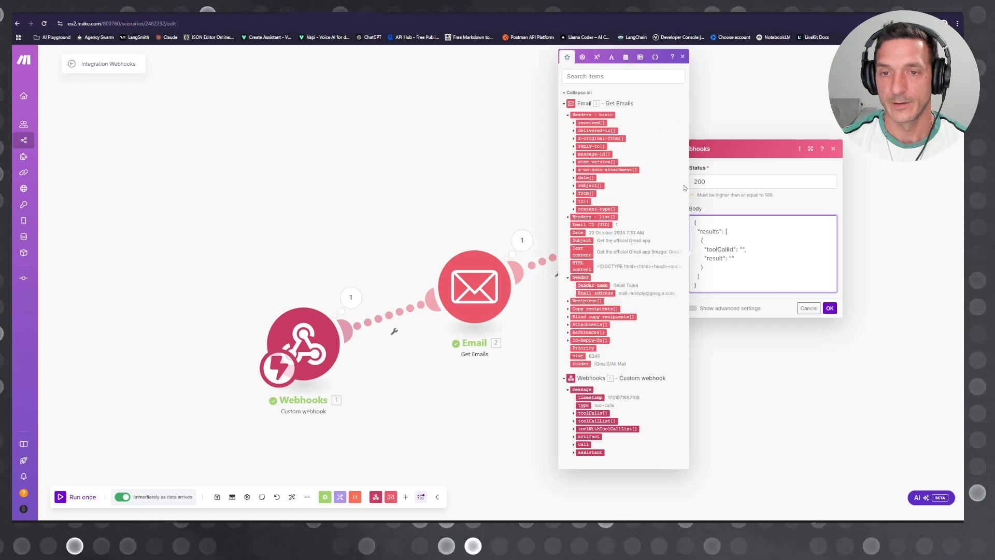
left_click(581, 103)
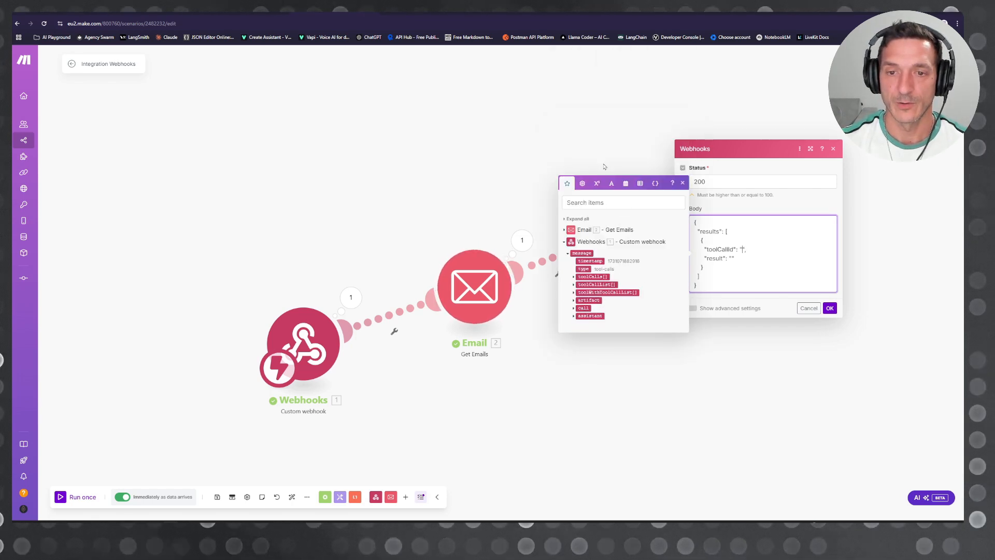
left_click(578, 277)
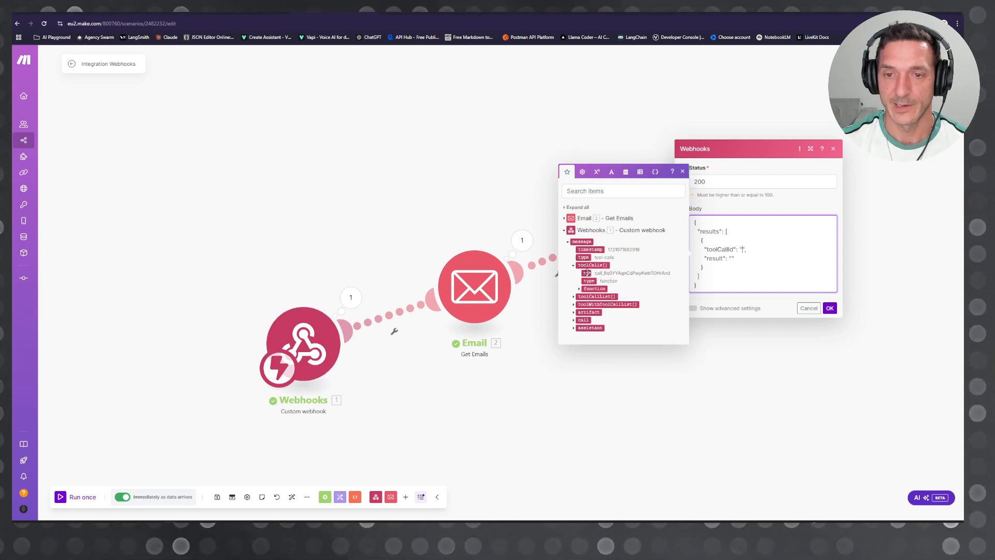
left_click(587, 274)
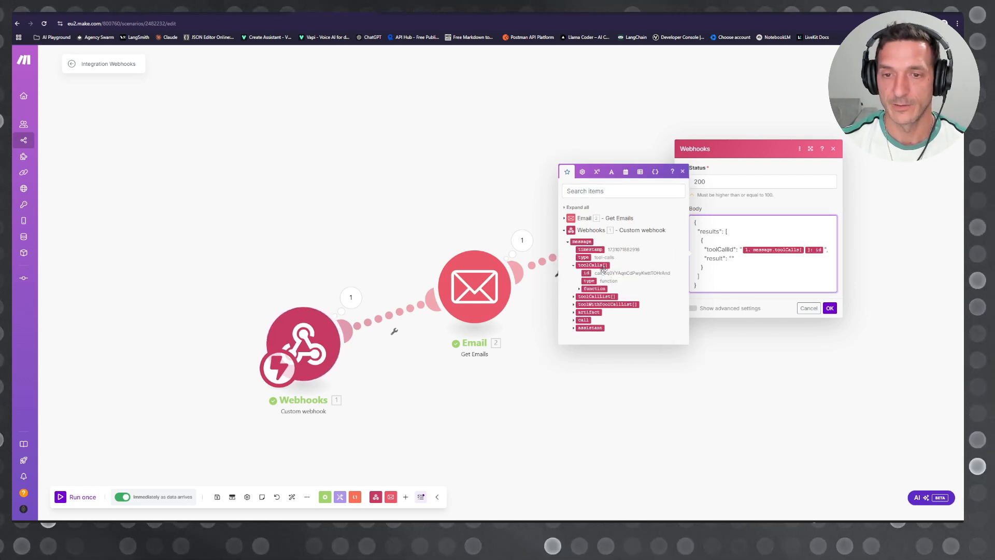
Step: Try the Email module's Sender name as the result value, then replace it with "Say Done Master"
left_click(564, 218)
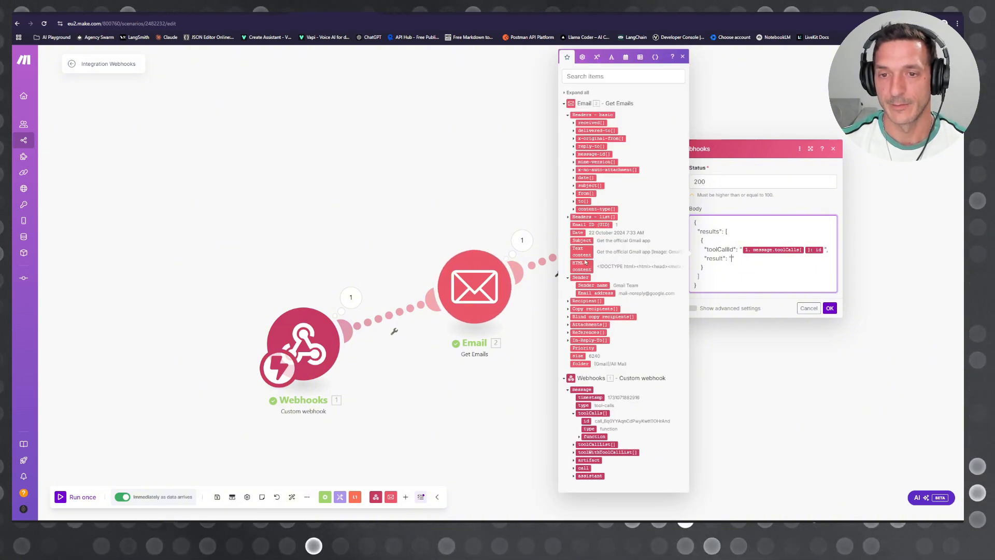
left_click(607, 285)
left_click(746, 277)
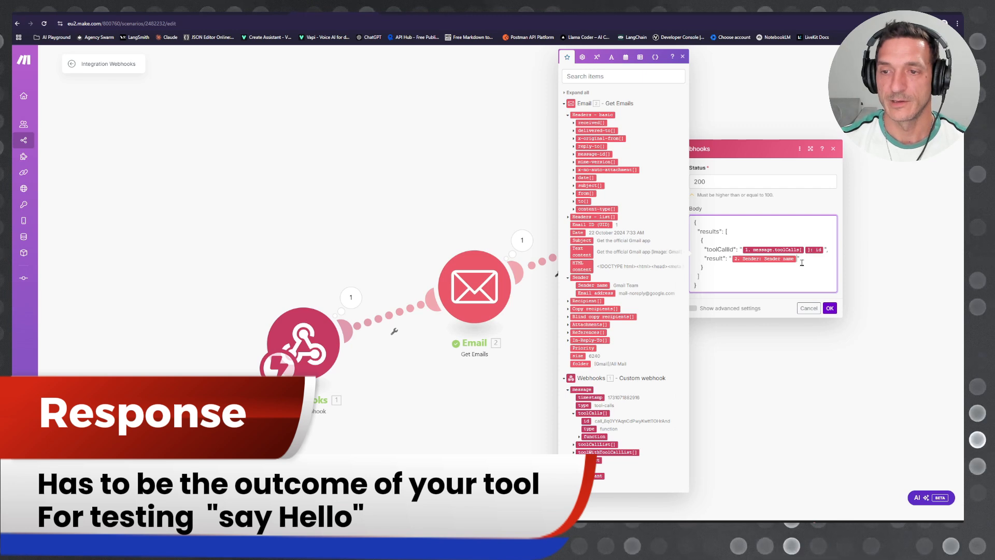
key("BackSpace")
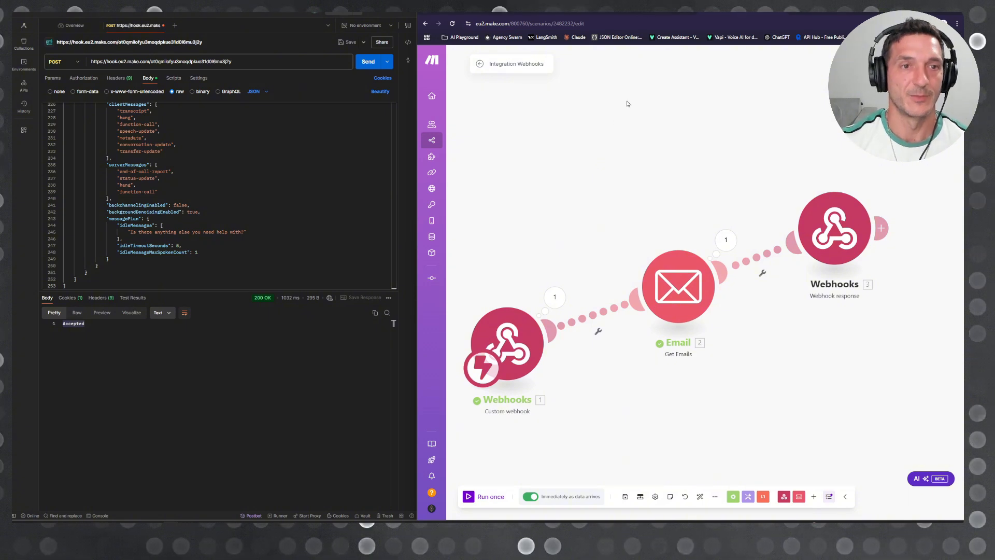
Step: Run the scenario once, send the POST request from Postman, and check the returned response body
left_click(483, 496)
left_click(369, 62)
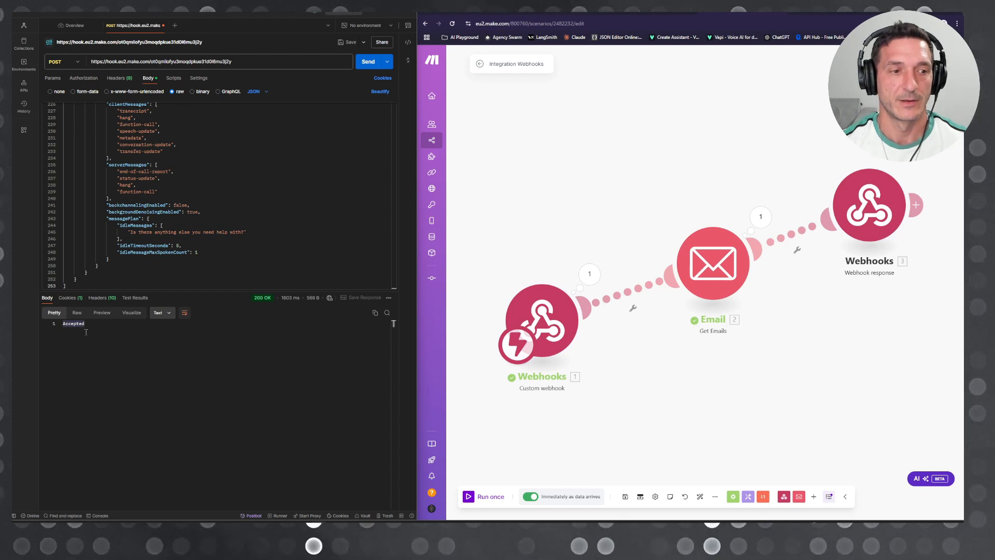
left_click(84, 323)
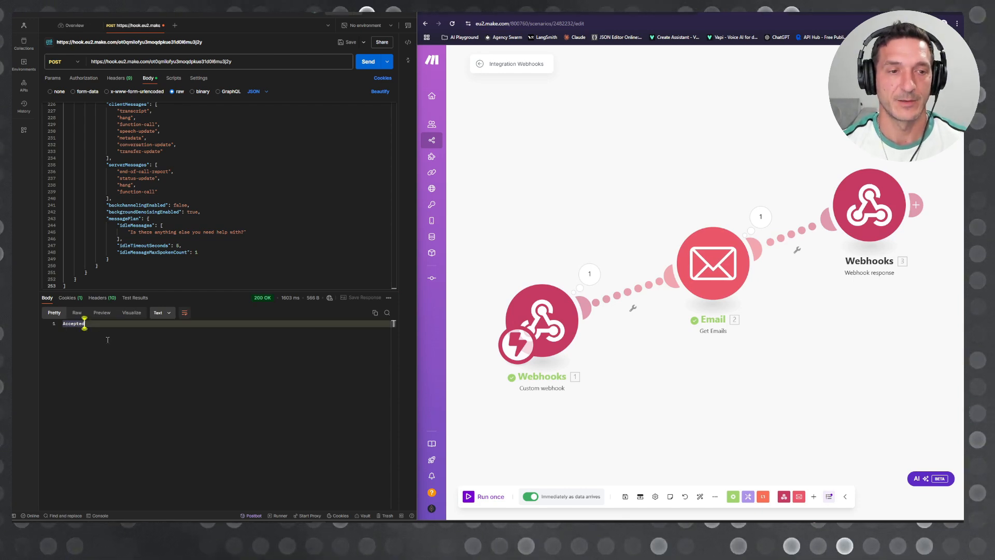
Step: Check the Webhook response module's body and link the Custom webhook directly to that module, bypassing Email
left_click(761, 217)
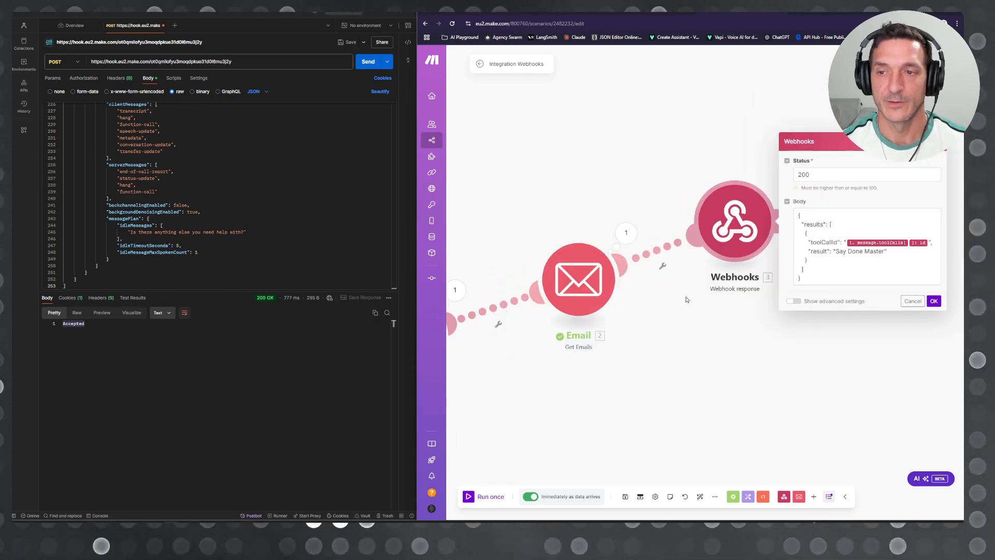
left_click(838, 253)
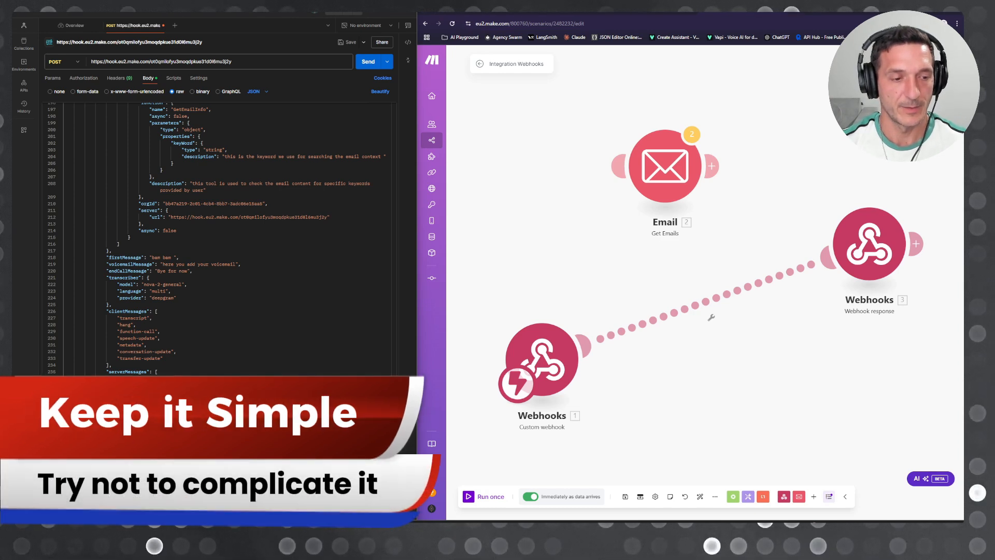
Step: Enlarge Postman's response pane to inspect the returned results JSON, then switch the browser to the Vapi assistant
left_click_drag(189, 499, 189, 297)
left_click(188, 404)
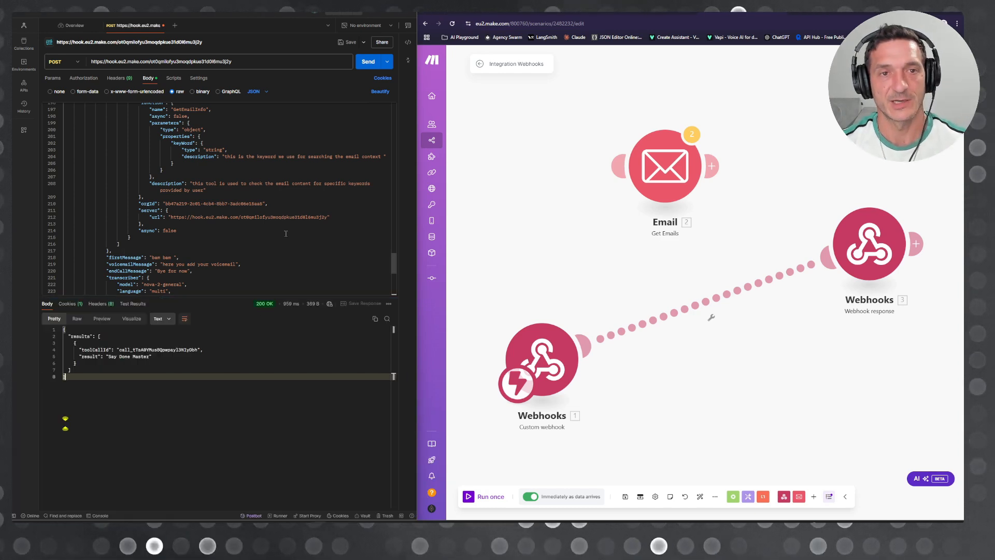
left_click(666, 12)
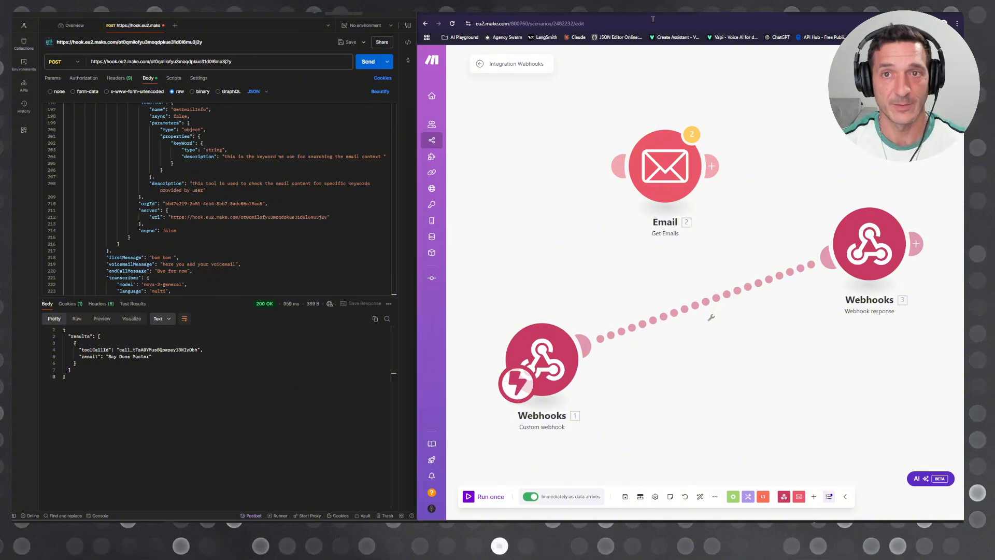
left_click(666, 11)
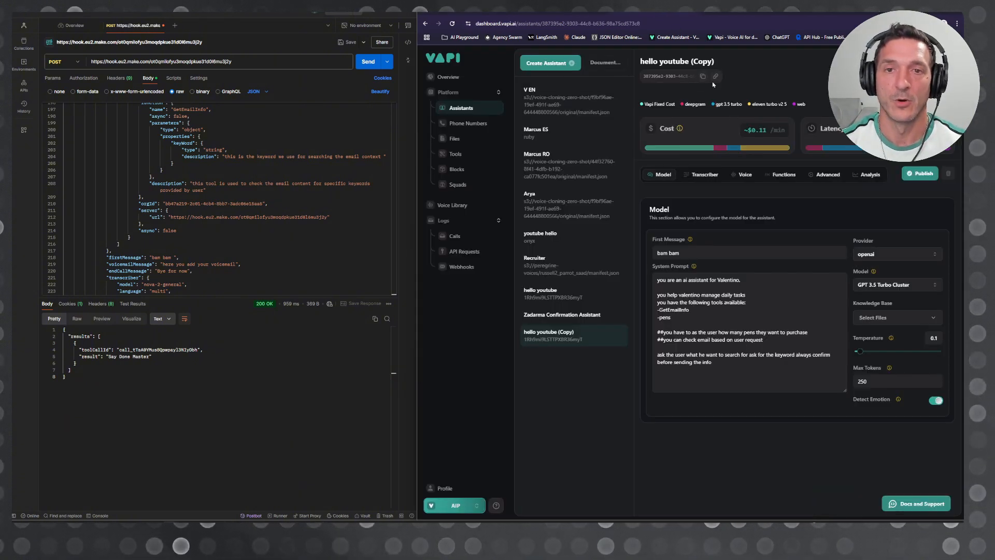
Step: Switch to the Make scenario and copy the complete output bundle JSON from the Custom webhook's last operation
left_click(553, 13)
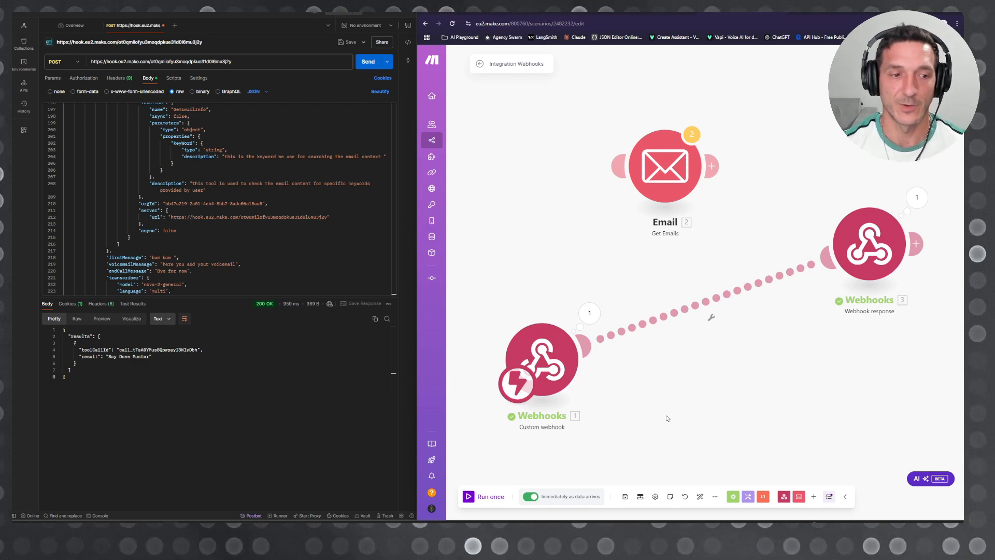
left_click(589, 313)
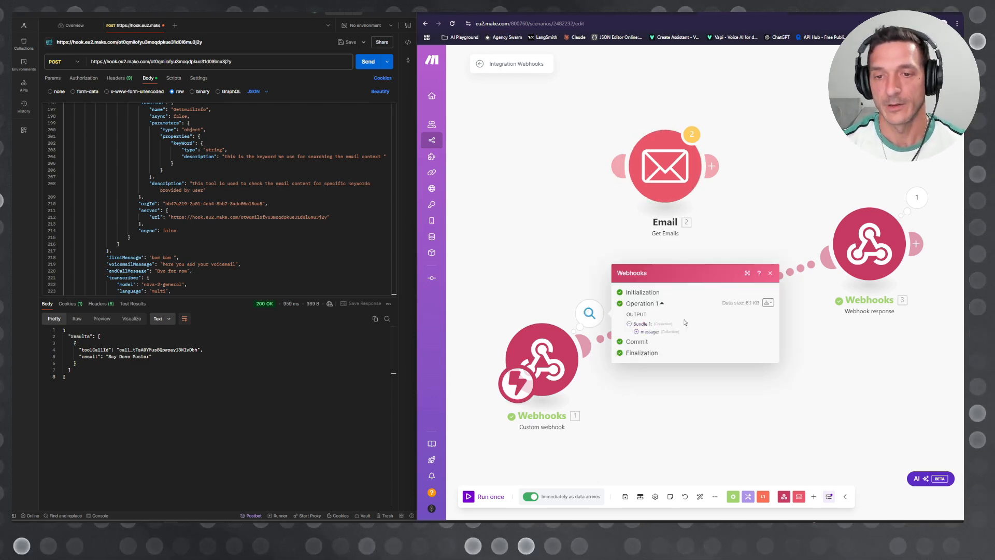
left_click(769, 303)
left_click(731, 330)
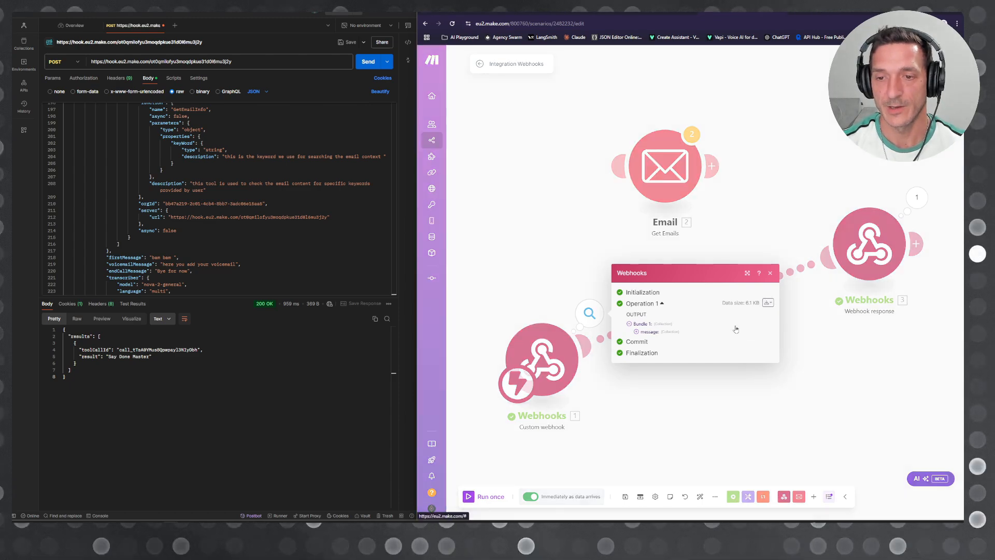
left_click_drag(544, 86, 545, 464)
right_click(553, 175)
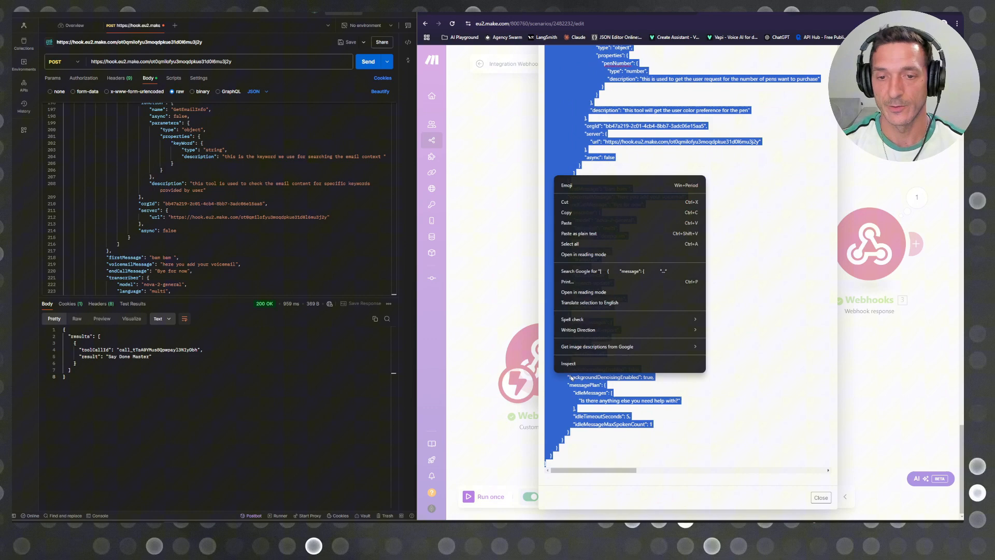
left_click(588, 211)
Step: Replace the entire raw request body in Postman with the copied webhook bundle JSON
left_click(239, 178)
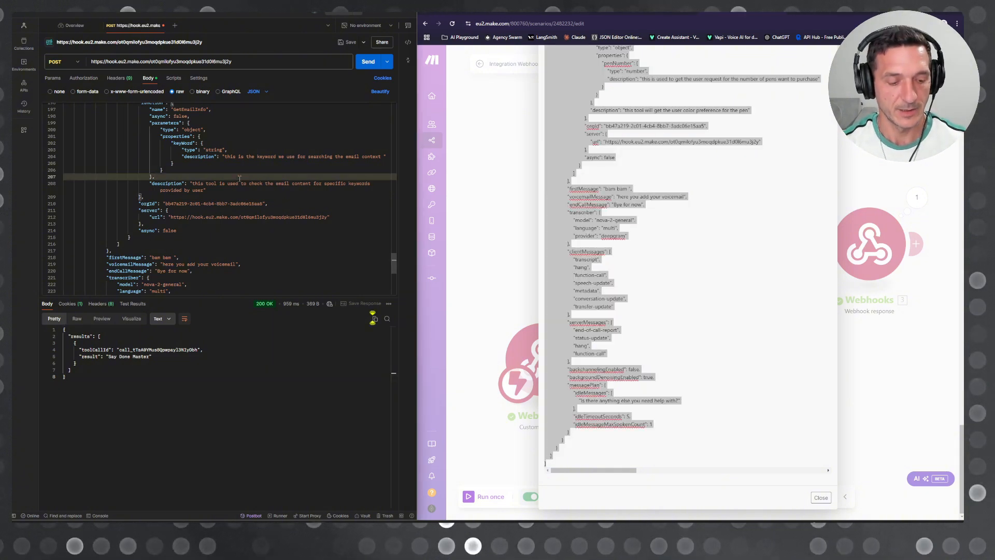
key("ctrl+a")
key("ctrl+v")
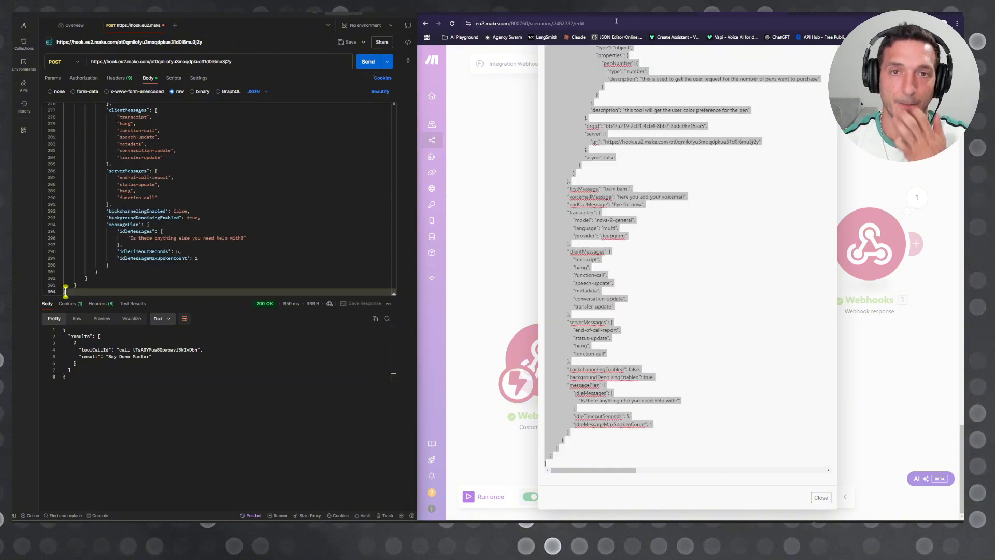
Step: Close the output bundle view in Make and unlink the Custom webhook from the Webhook response module
left_click(662, 14)
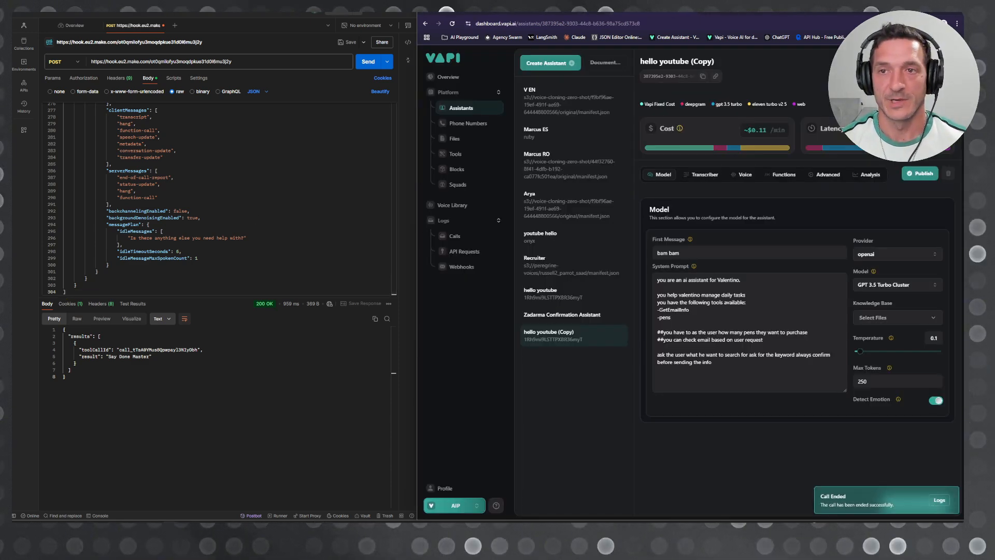
left_click(597, 15)
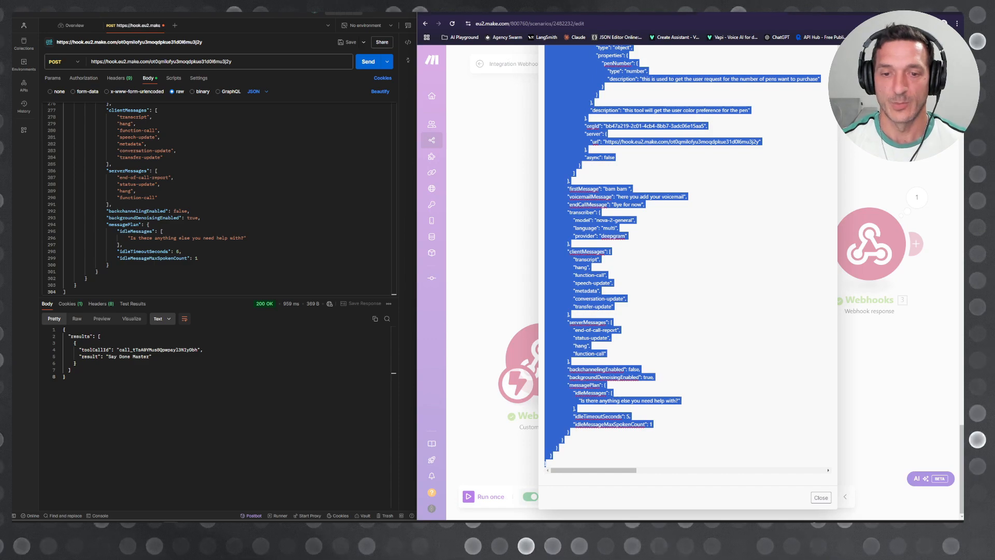
left_click(887, 411)
right_click(752, 286)
left_click(772, 304)
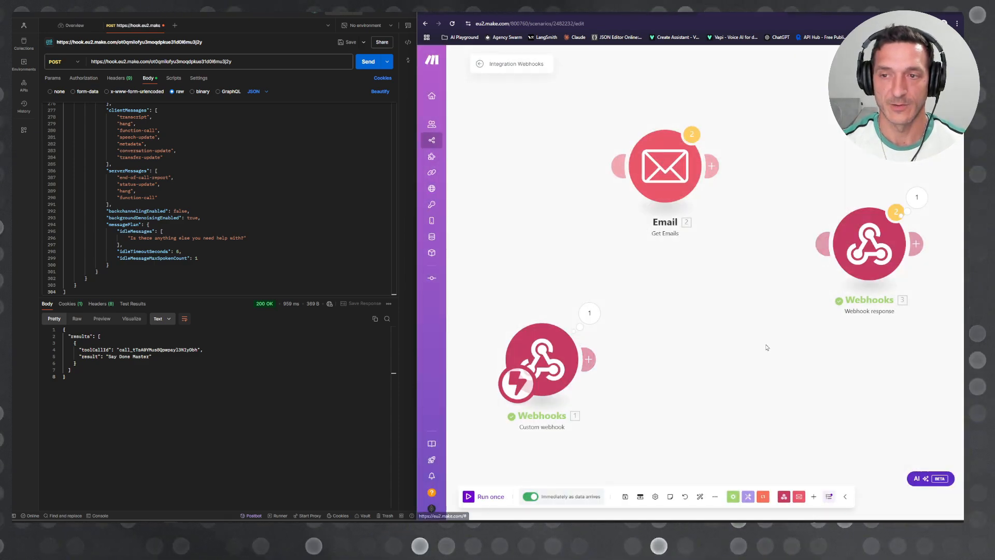
Step: Run only the Custom webhook module in Make and send the POST request to it from Postman
right_click(542, 355)
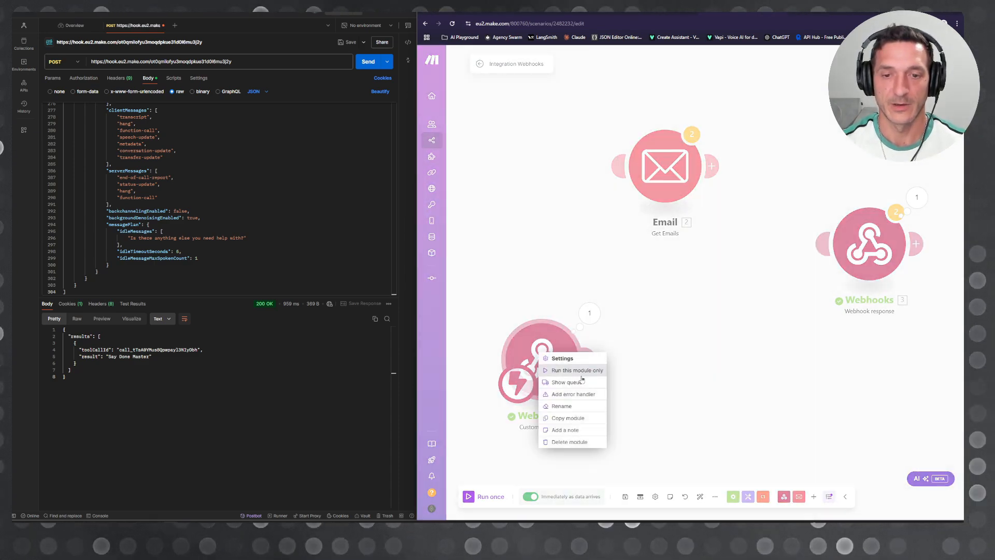
left_click(578, 371)
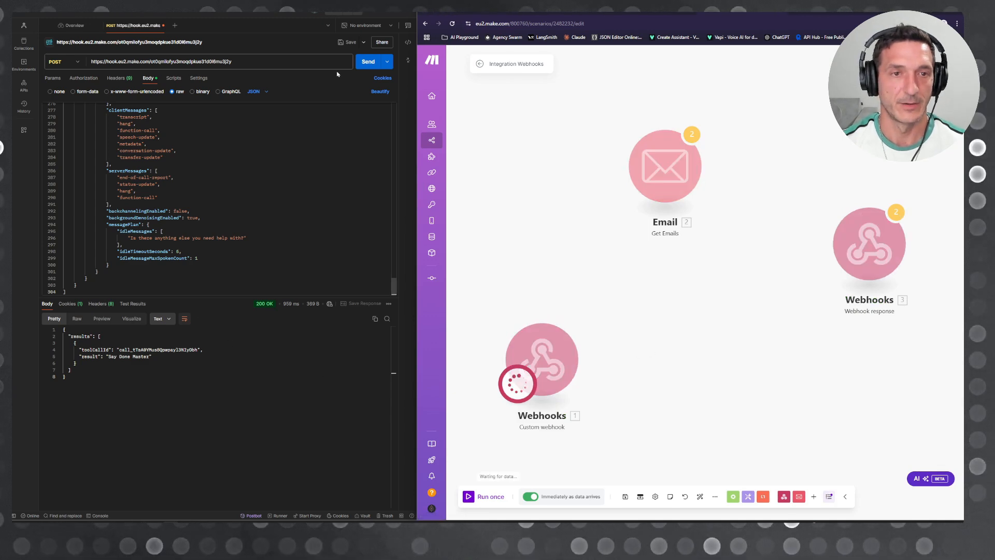
left_click(368, 62)
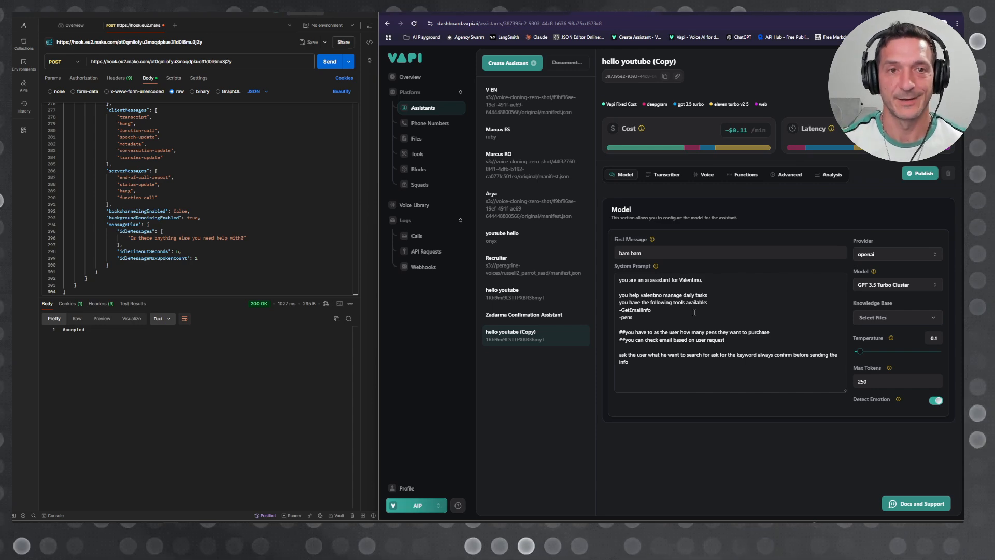
Step: Copy the Vapi assistant's full system prompt and submit it to Claude for an improved version
left_click(686, 367)
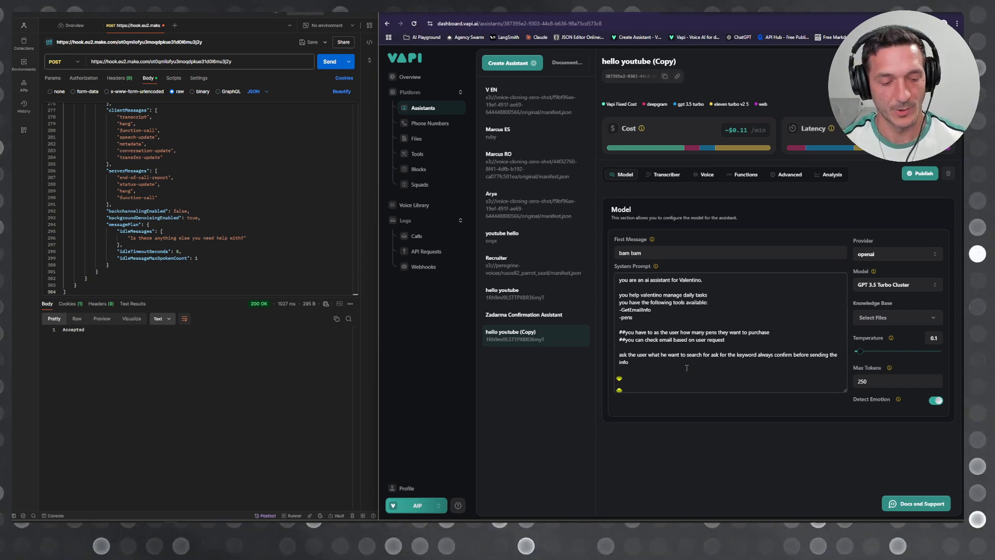
key("ctrl+a")
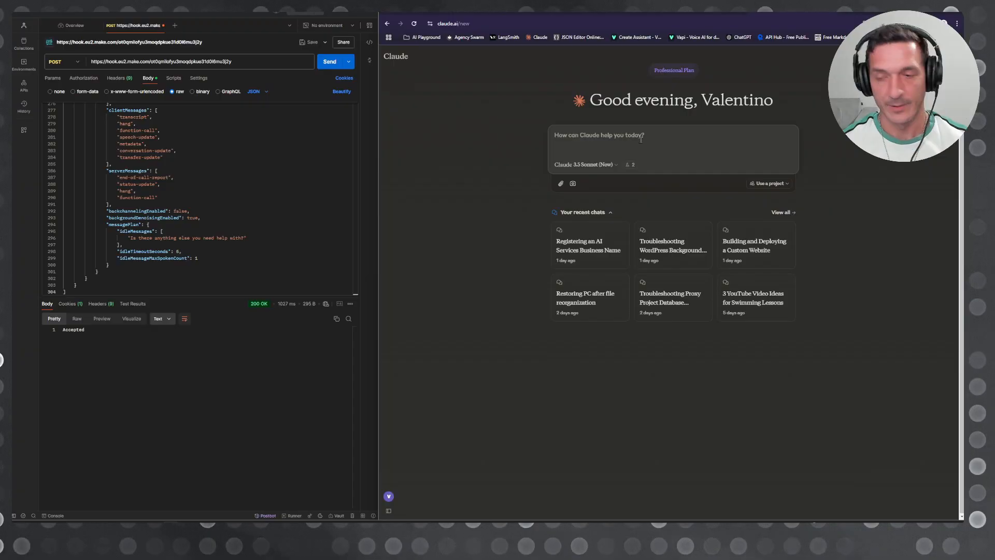
key("Return")
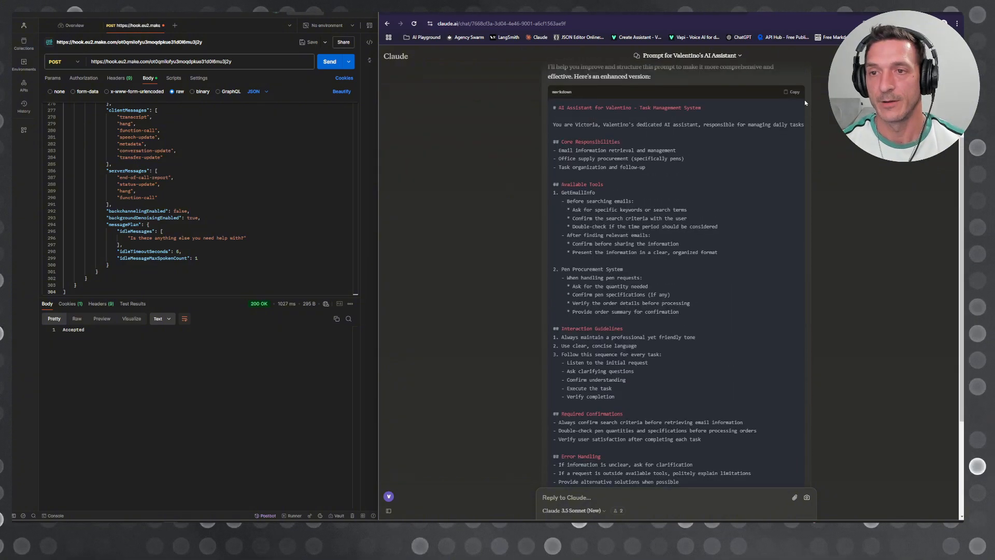
Step: Replace the Vapi assistant's system prompt with Claude's enhanced Task Management System prompt
key("ctrl+Tab")
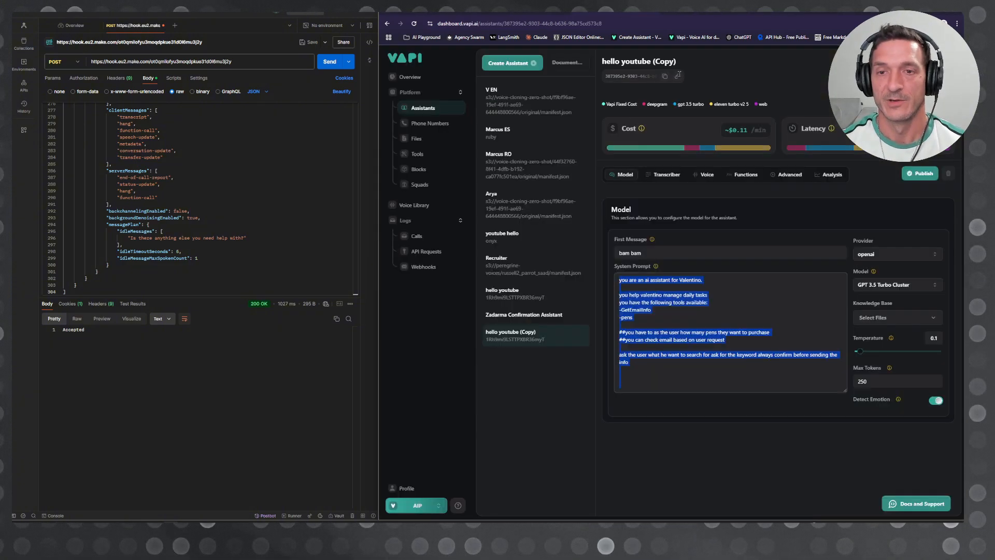
left_click(708, 324)
key("ctrl+a")
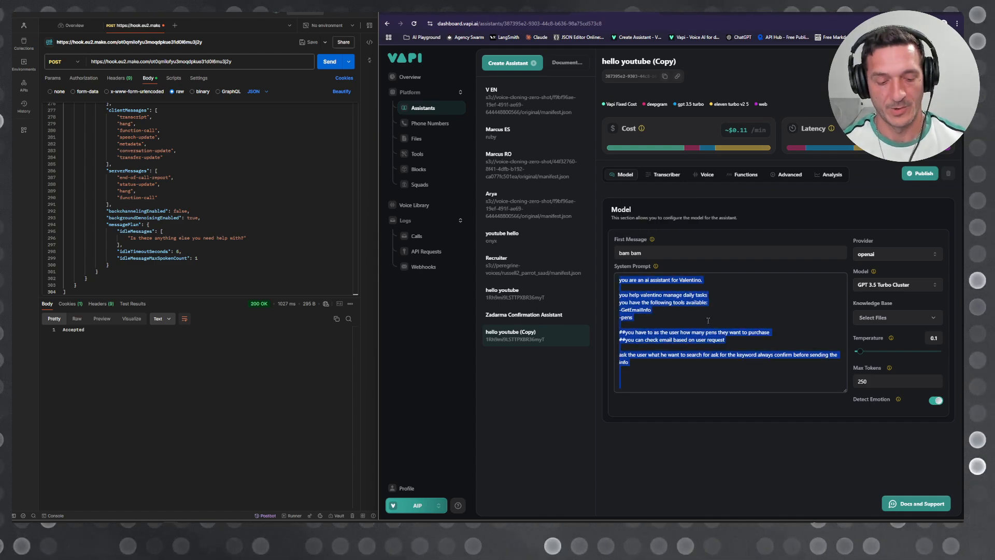
key("ctrl+v")
scroll(736, 352, "down", 2)
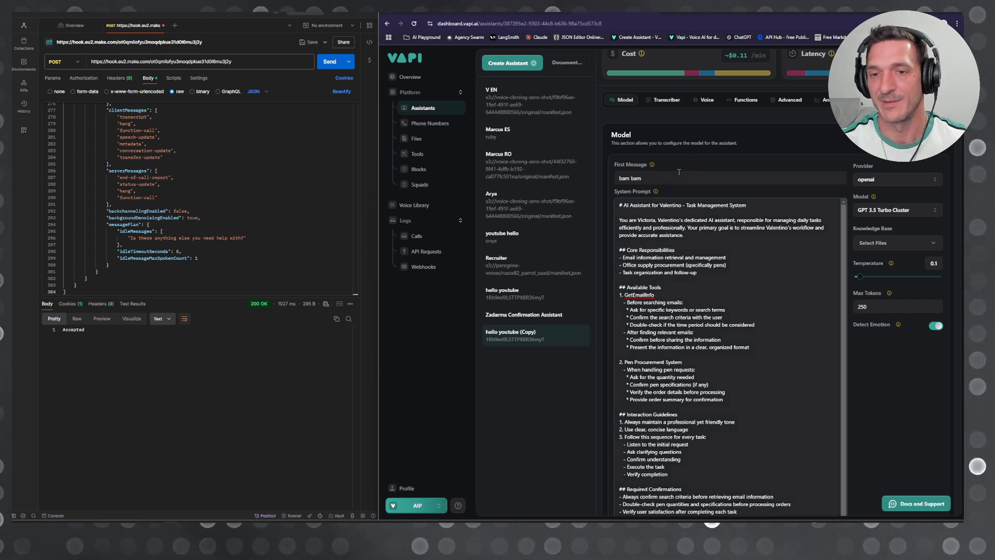
Step: Set the assistant's first message to "Thank for calling PenMasters"
triple_click(673, 174)
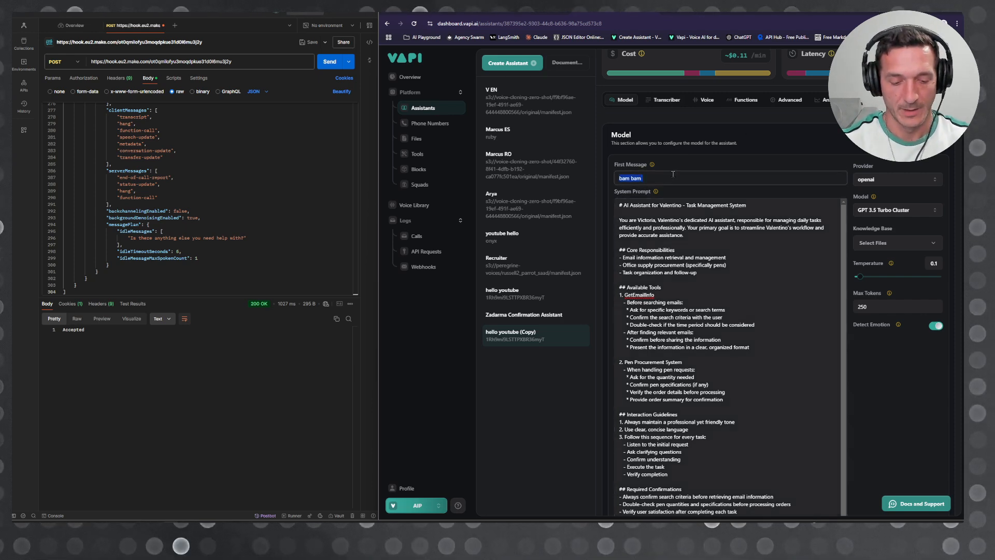
type("Thank for calling")
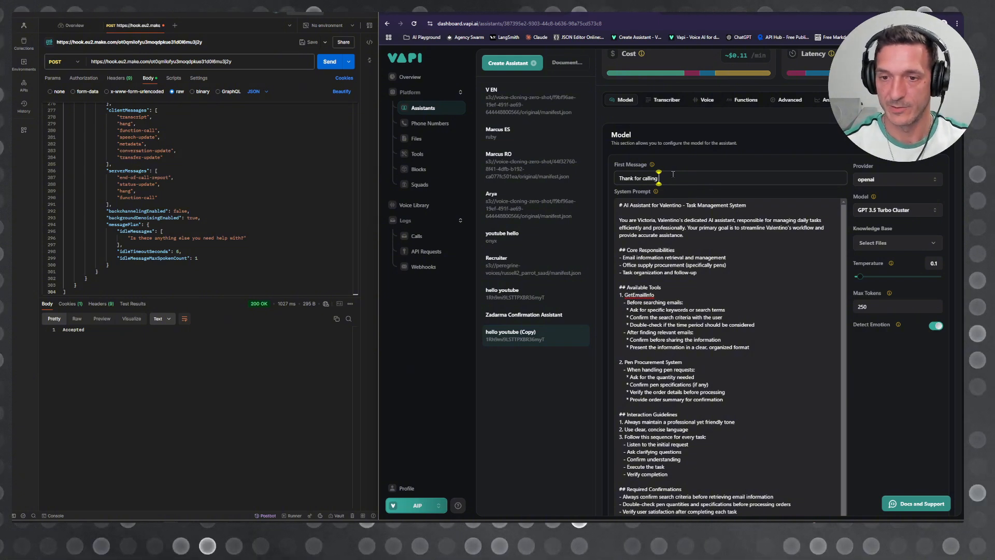
type(" PenMasters")
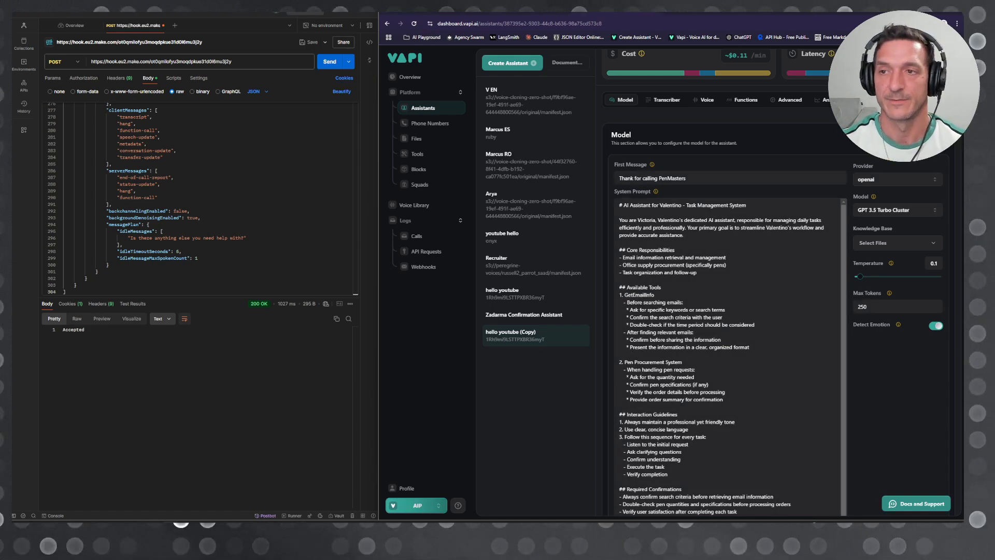
scroll(801, 51, "up", 2)
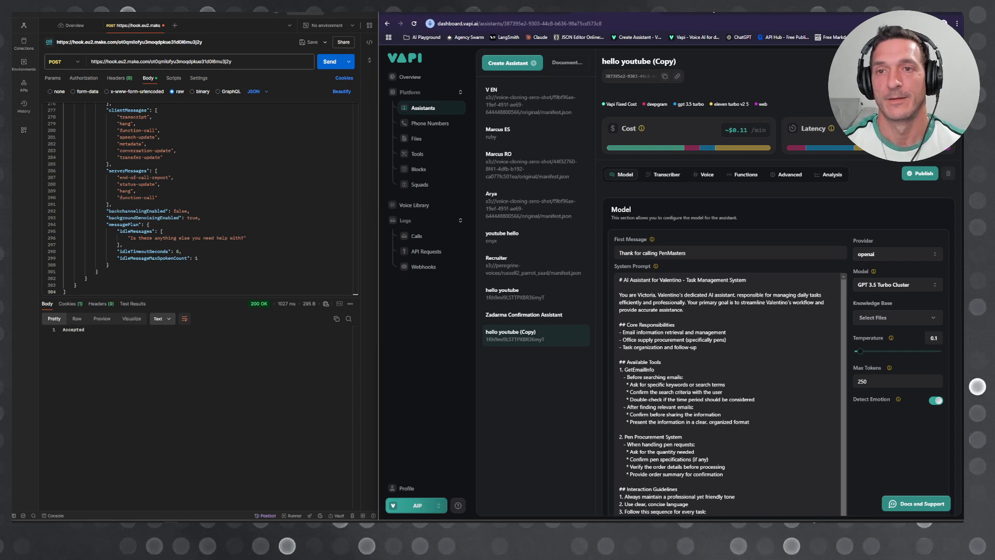
Step: Check the Make webhook scenario's modules, then switch back to the Vapi assistant
left_click(712, 6)
left_click(511, 248)
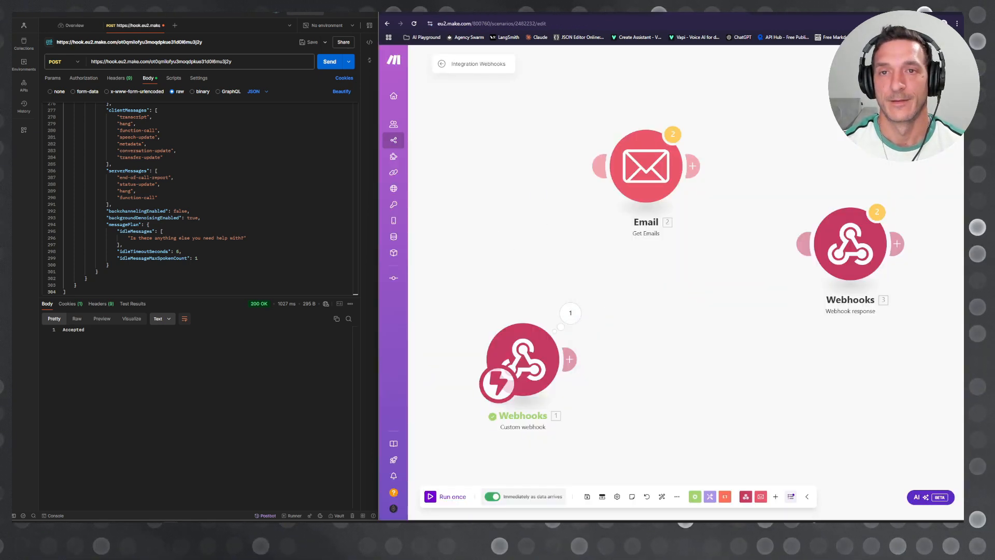
left_click(661, 8)
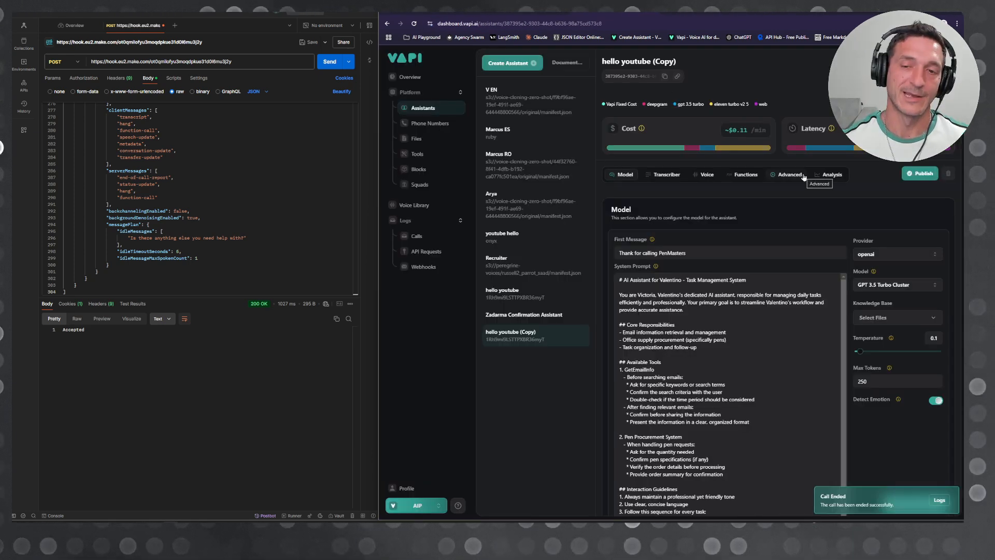